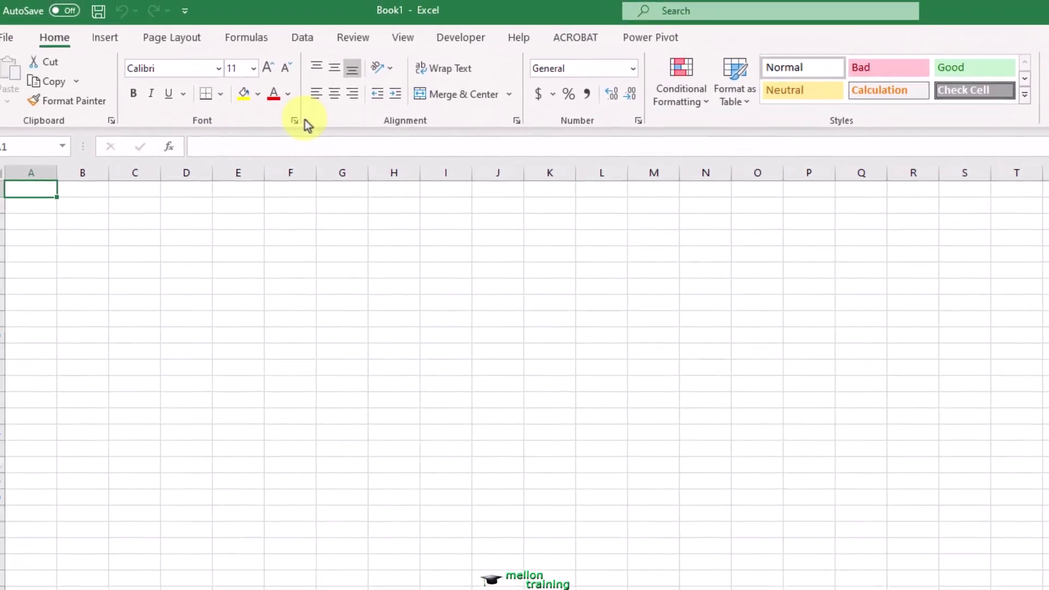
Start a From Folder import from the Data tab's Get Data menu
{"action": "left_click", "coordinate": [329, 40]}
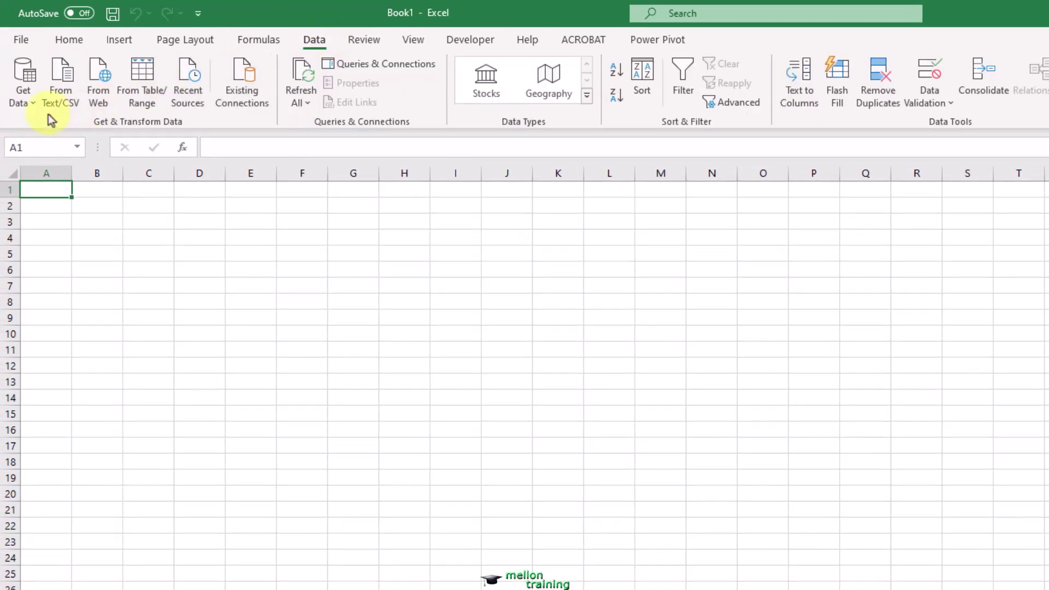
{"action": "left_click", "coordinate": [33, 107]}
{"action": "mouse_move", "coordinate": [158, 126]}
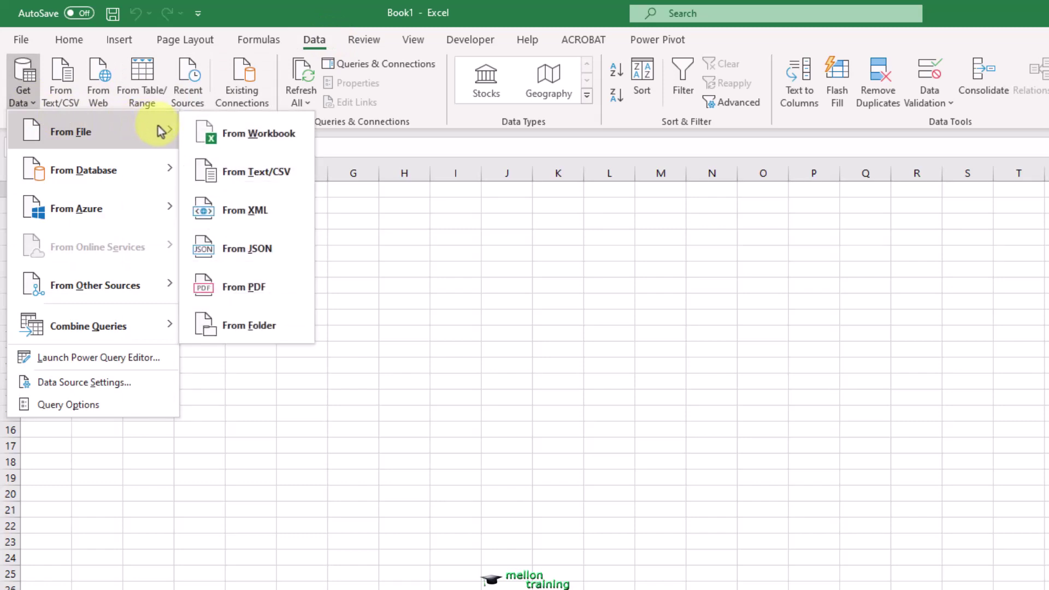
{"action": "left_click", "coordinate": [293, 329]}
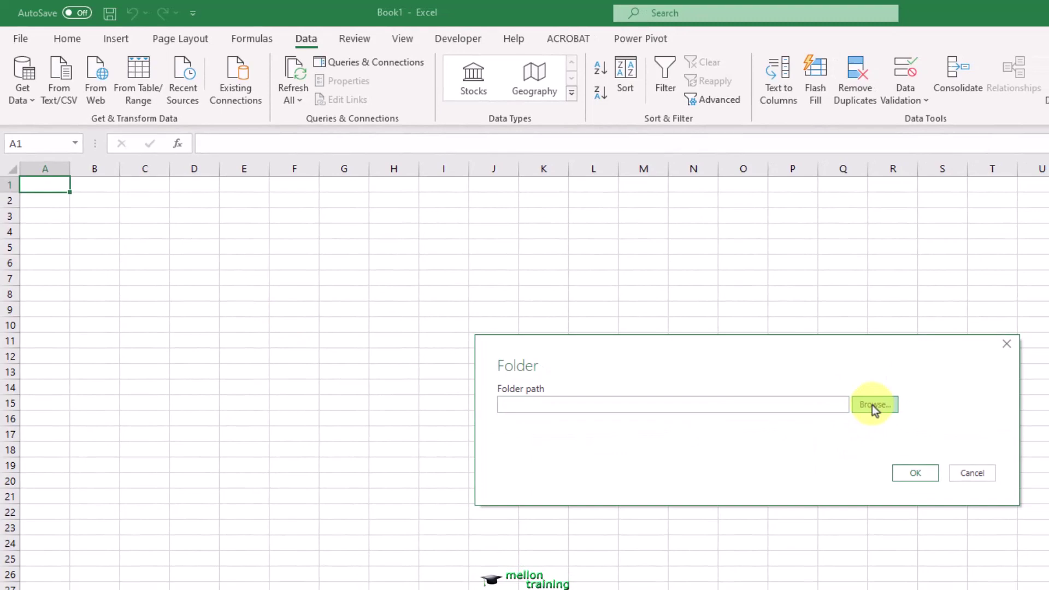
Browse to C:\InvoiceRegisters and accept it as the source folder path
{"action": "left_click", "coordinate": [875, 404]}
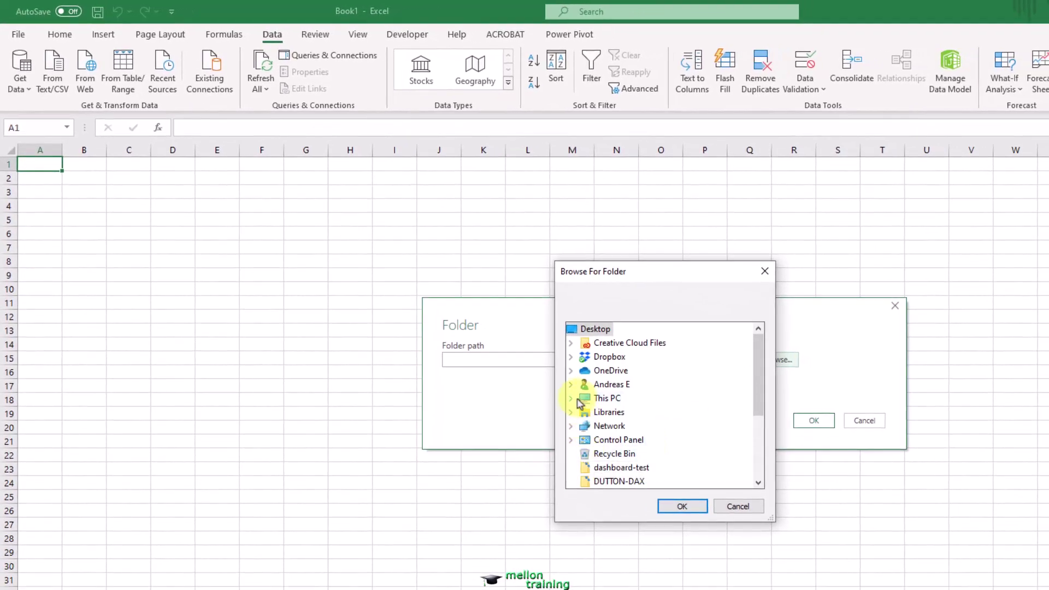
{"action": "double_click", "coordinate": [580, 403]}
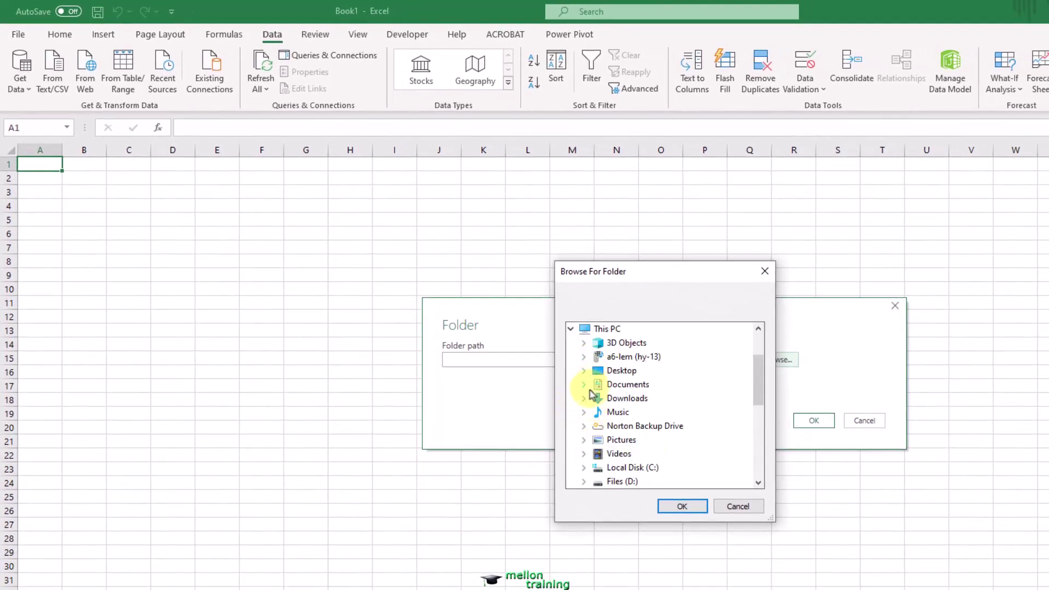
{"action": "left_click", "coordinate": [583, 469]}
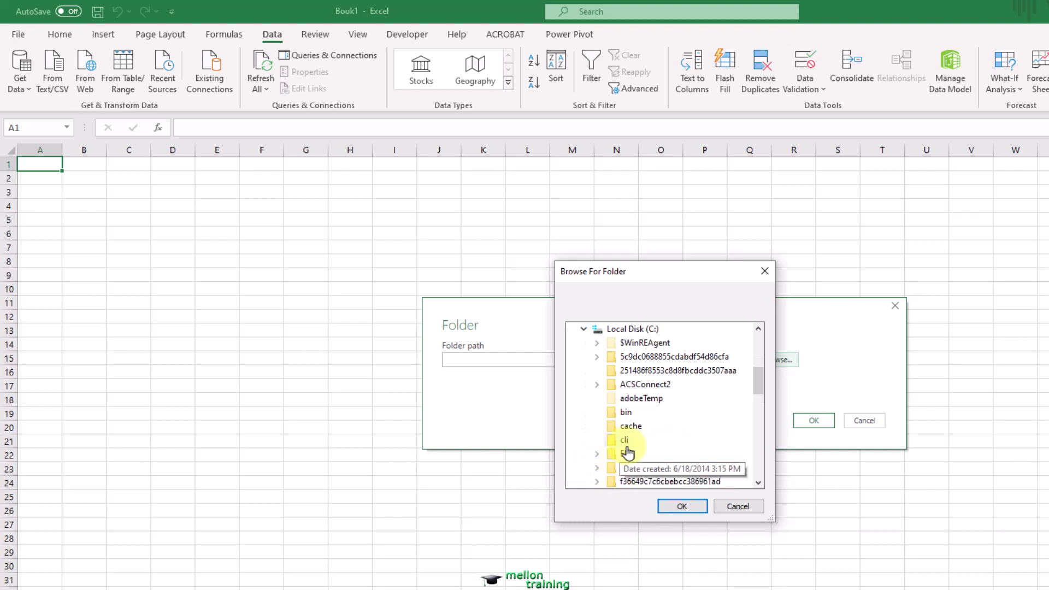
{"action": "scroll", "coordinate": [686, 445], "scroll_direction": "down", "scroll_amount": 6}
{"action": "scroll", "coordinate": [686, 444], "scroll_direction": "up", "scroll_amount": 2}
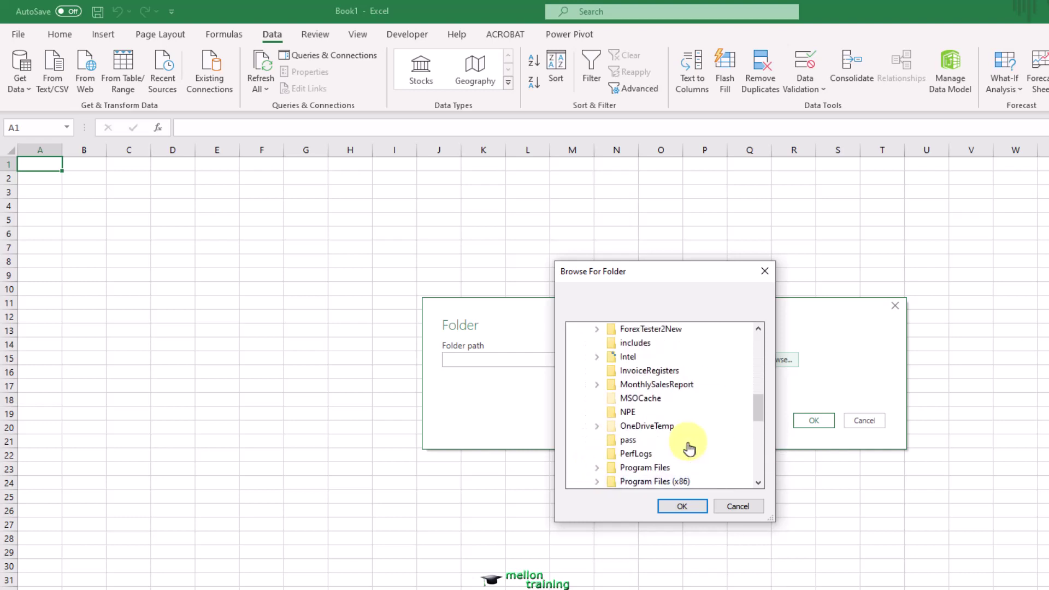
{"action": "left_click", "coordinate": [649, 373]}
{"action": "left_click", "coordinate": [683, 506]}
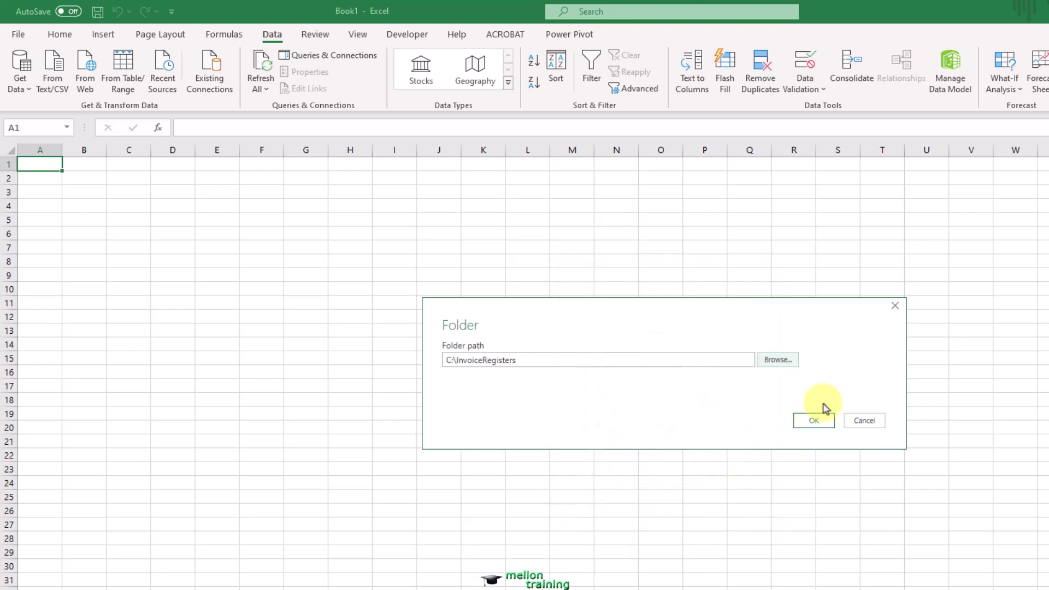
{"action": "left_click", "coordinate": [817, 425]}
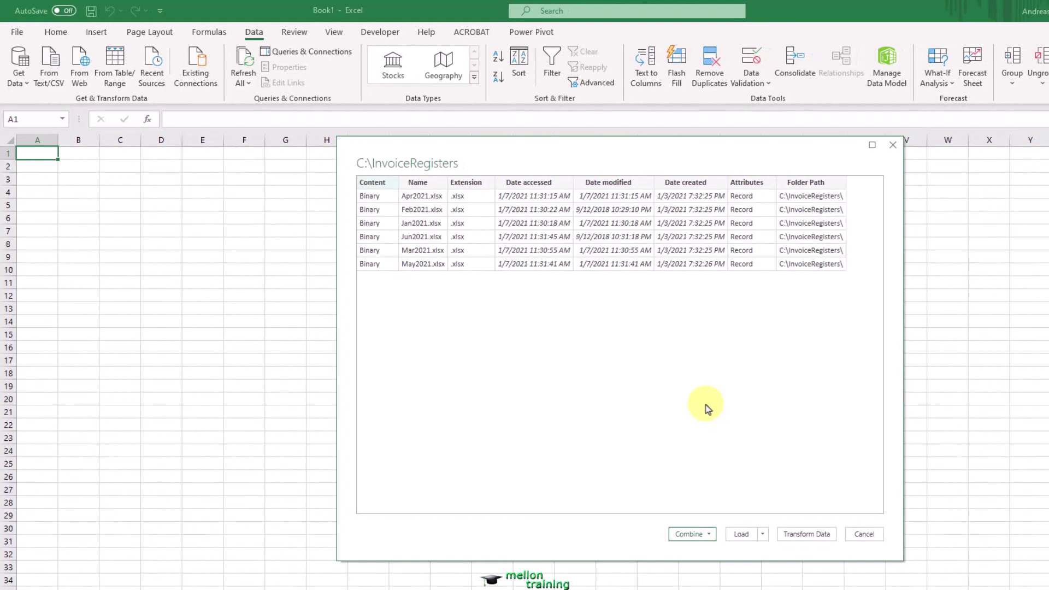
Choose Combine & Transform Data and preview Sheet1 as the sample table
{"action": "left_click", "coordinate": [710, 534]}
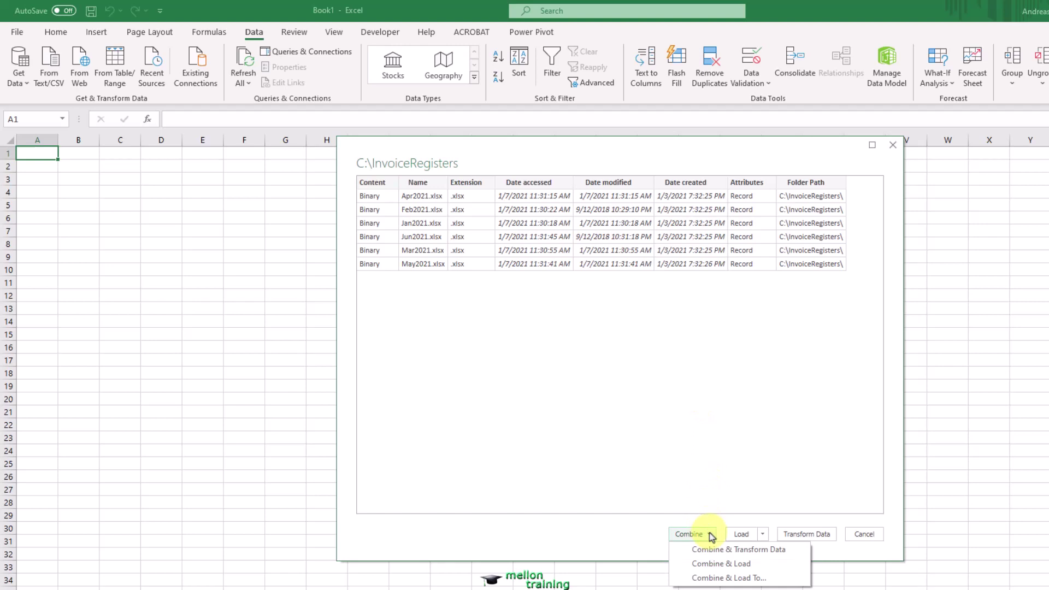
{"action": "left_click", "coordinate": [794, 550]}
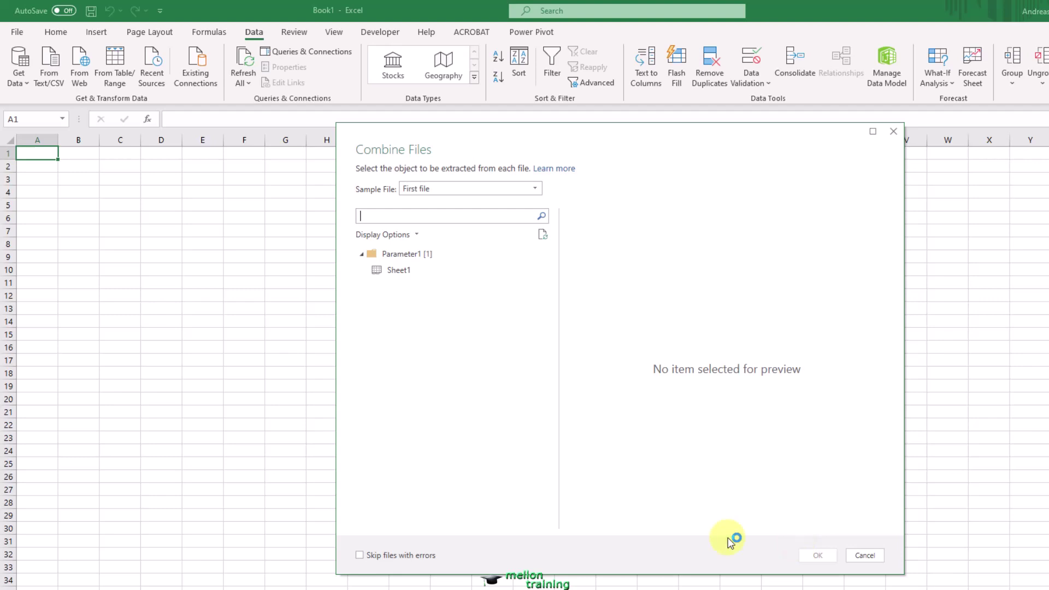
{"action": "left_click", "coordinate": [407, 271]}
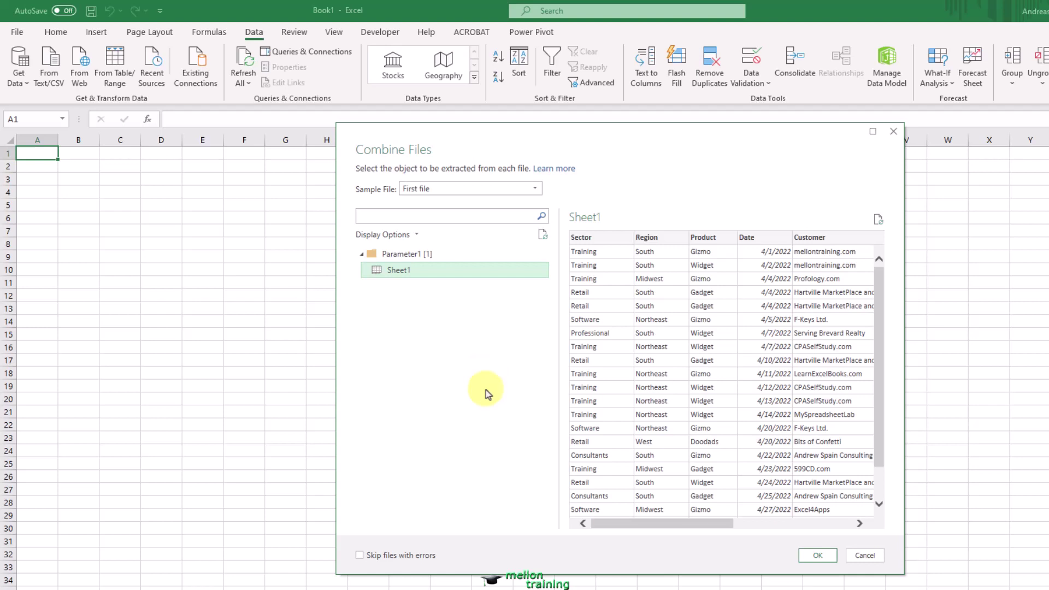
Confirm Sheet1 to open the combined 150-row InvoiceRegisters query
{"action": "left_click", "coordinate": [815, 556]}
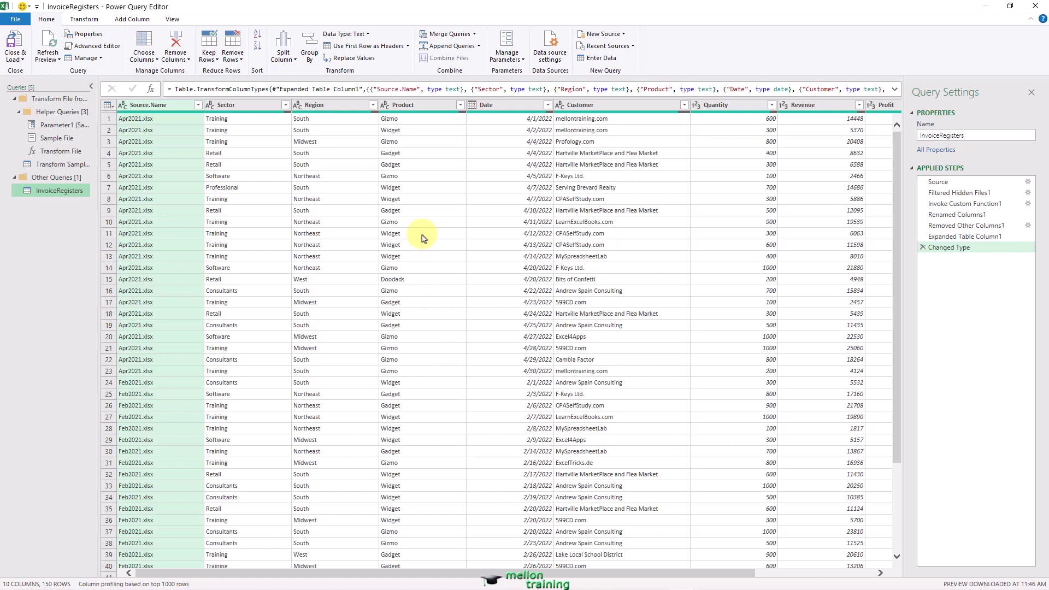
Select Product, Date and Revenue and remove all other columns, leaving three
{"action": "left_click", "coordinate": [439, 112]}
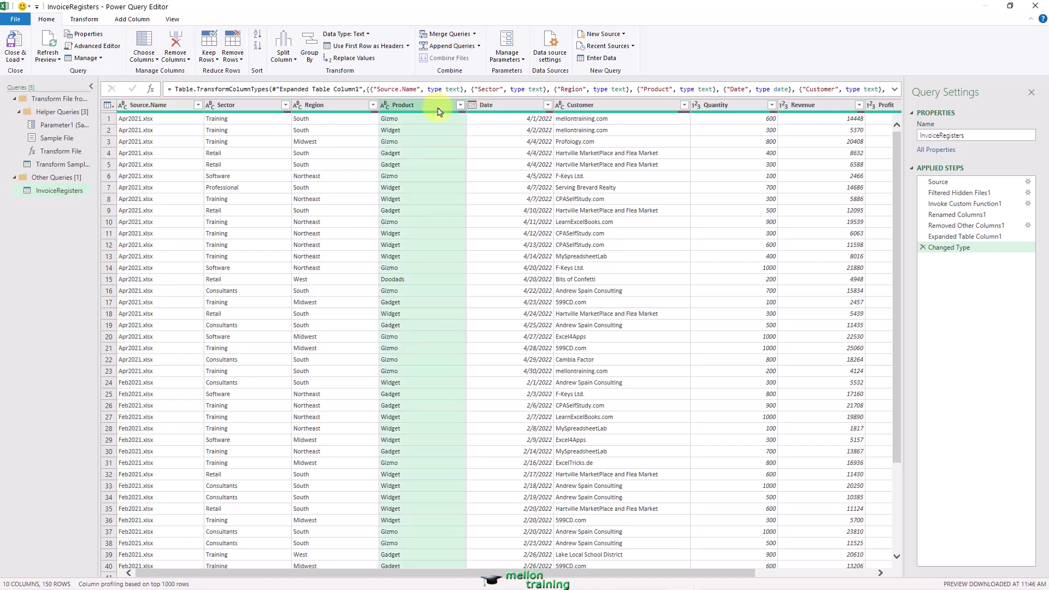
{"action": "key", "text": "ctrl"}
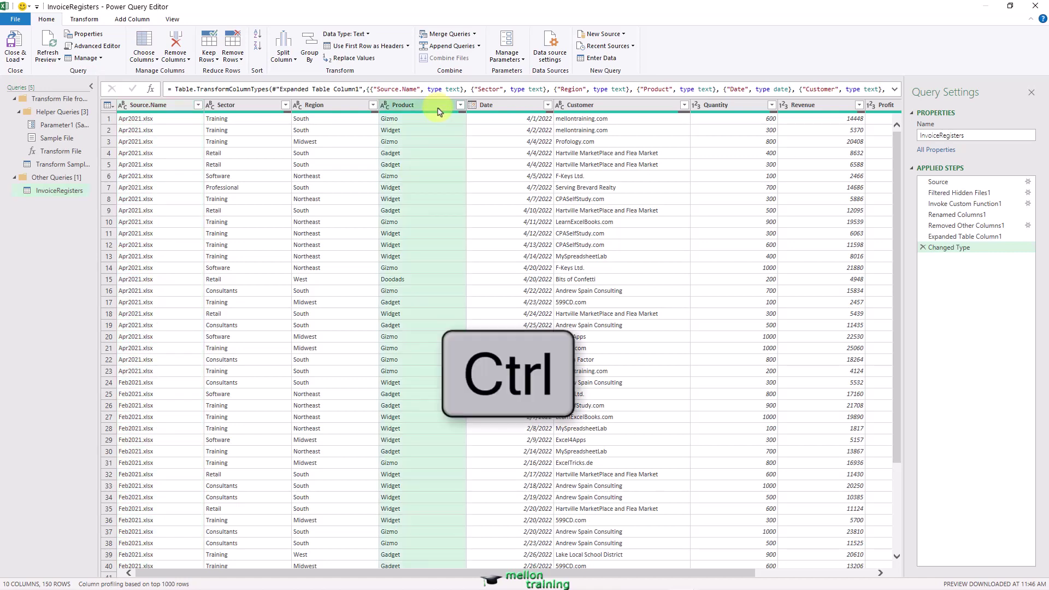
{"action": "left_click", "coordinate": [492, 107], "text": "ctrl"}
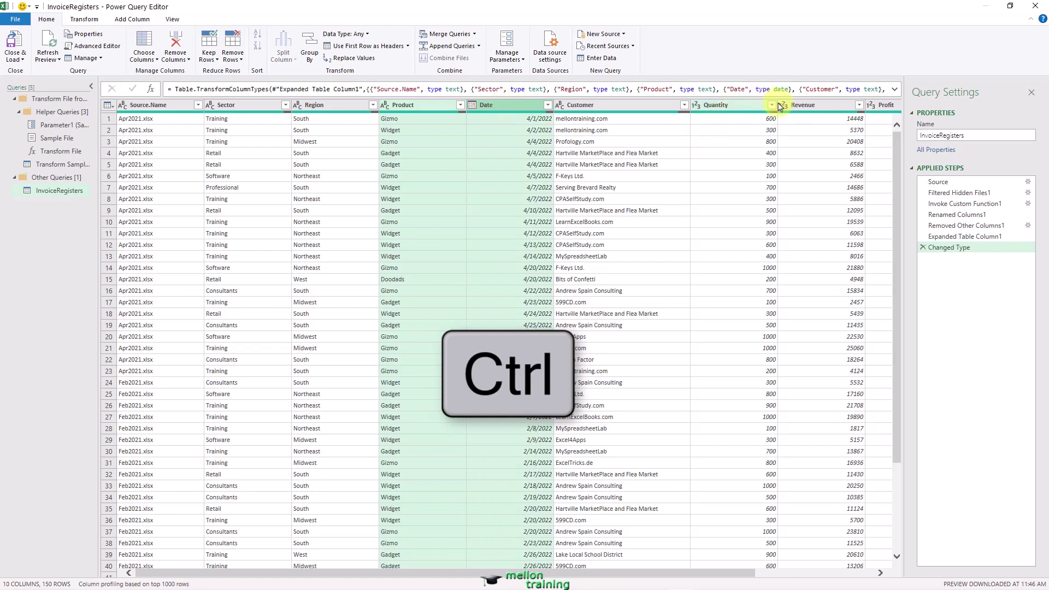
{"action": "left_click", "coordinate": [825, 106], "text": "ctrl"}
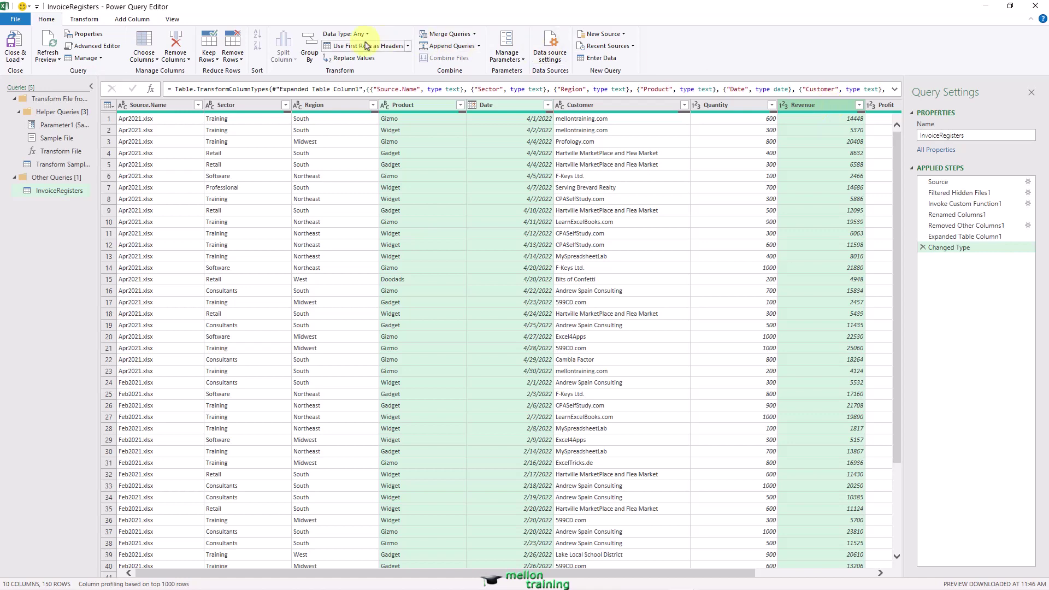
{"action": "left_click", "coordinate": [190, 59]}
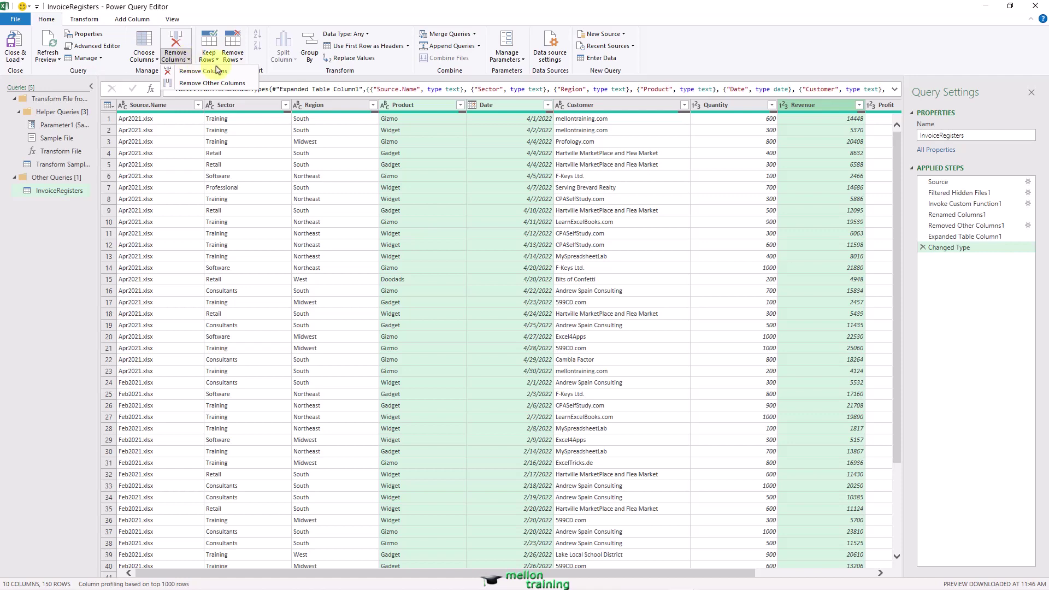
{"action": "left_click", "coordinate": [251, 83]}
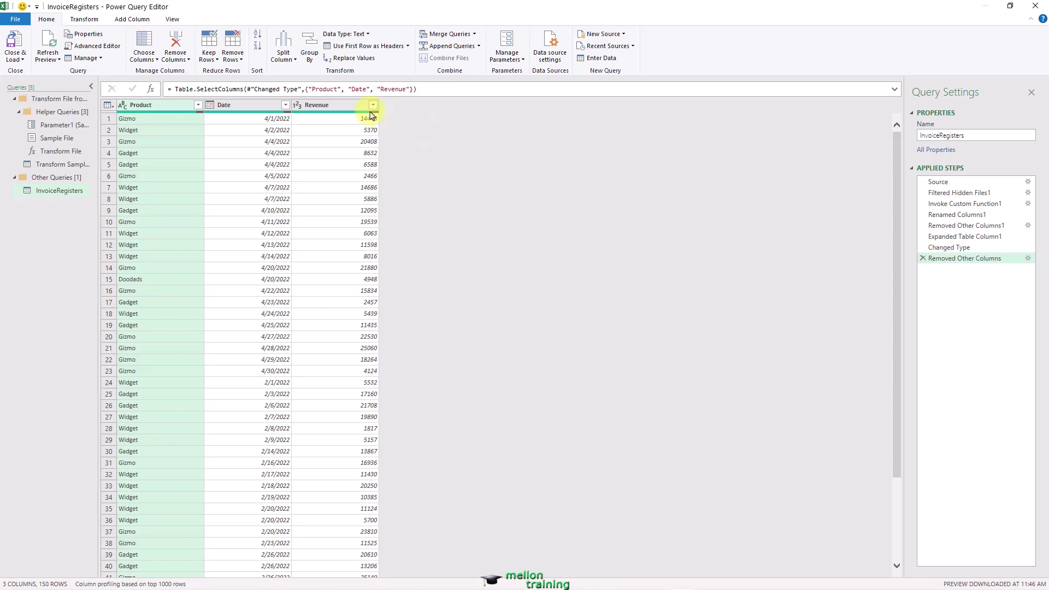
Begin a Column From Examples, From Selection, based on the Date column
{"action": "left_click", "coordinate": [243, 106]}
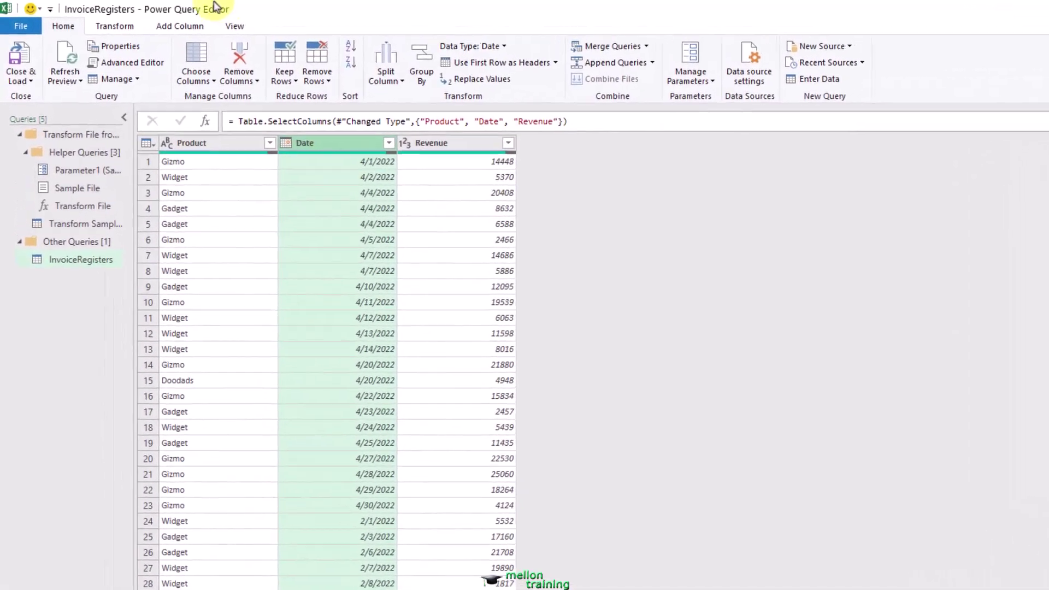
{"action": "left_click", "coordinate": [169, 24]}
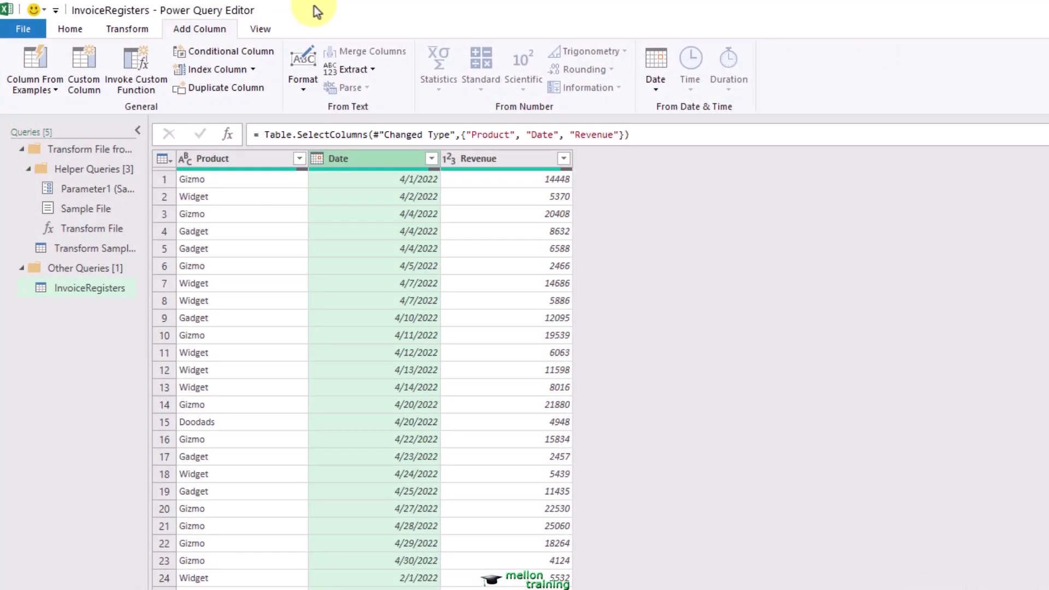
{"action": "left_click", "coordinate": [54, 91]}
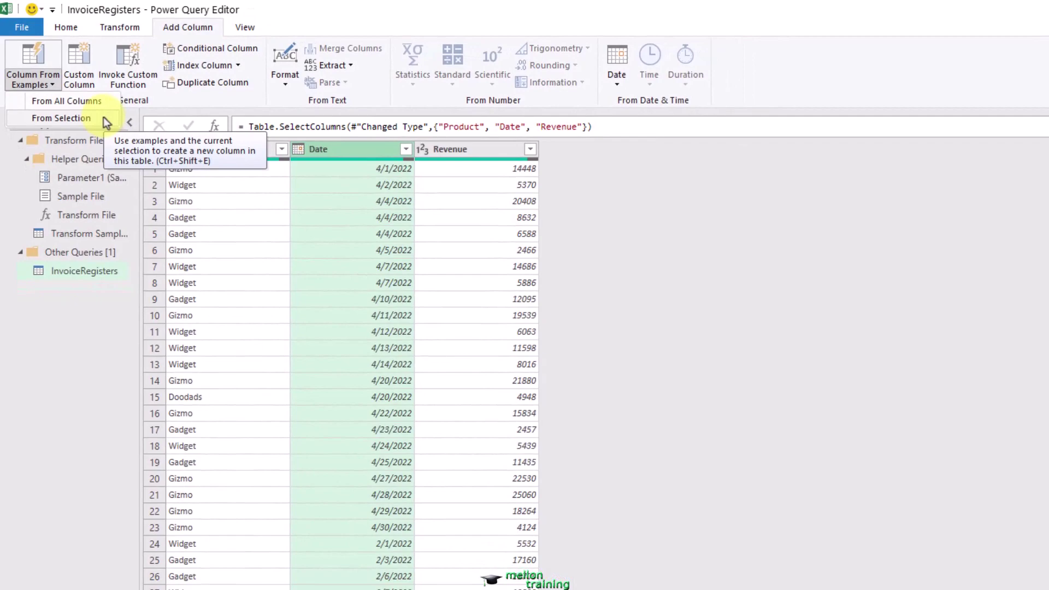
{"action": "left_click", "coordinate": [104, 121]}
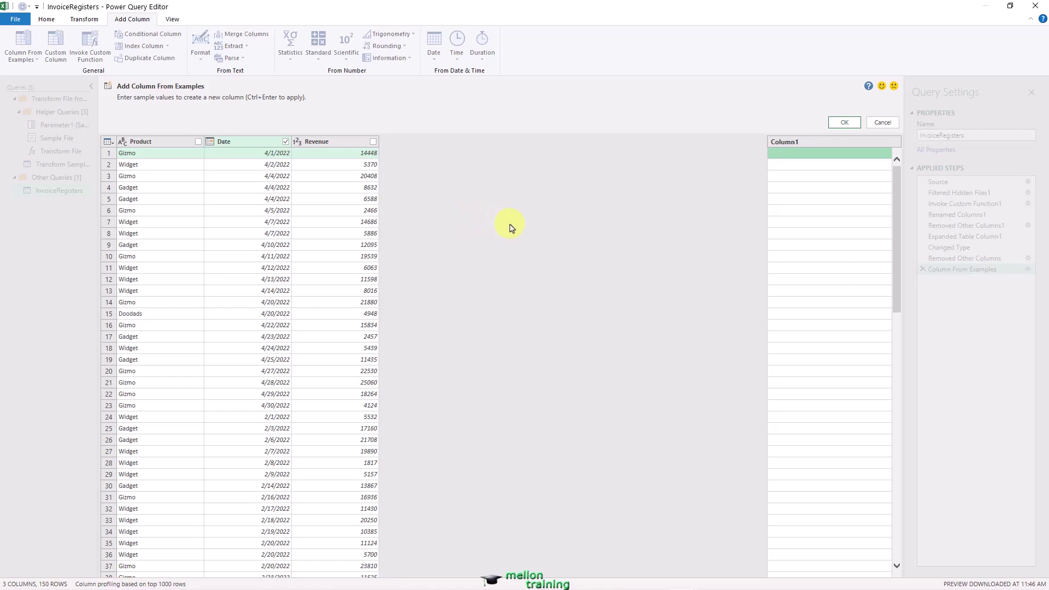
Enter 4/30/2022 as the example and accept the End of Month from Date suggestion
{"action": "double_click", "coordinate": [793, 157]}
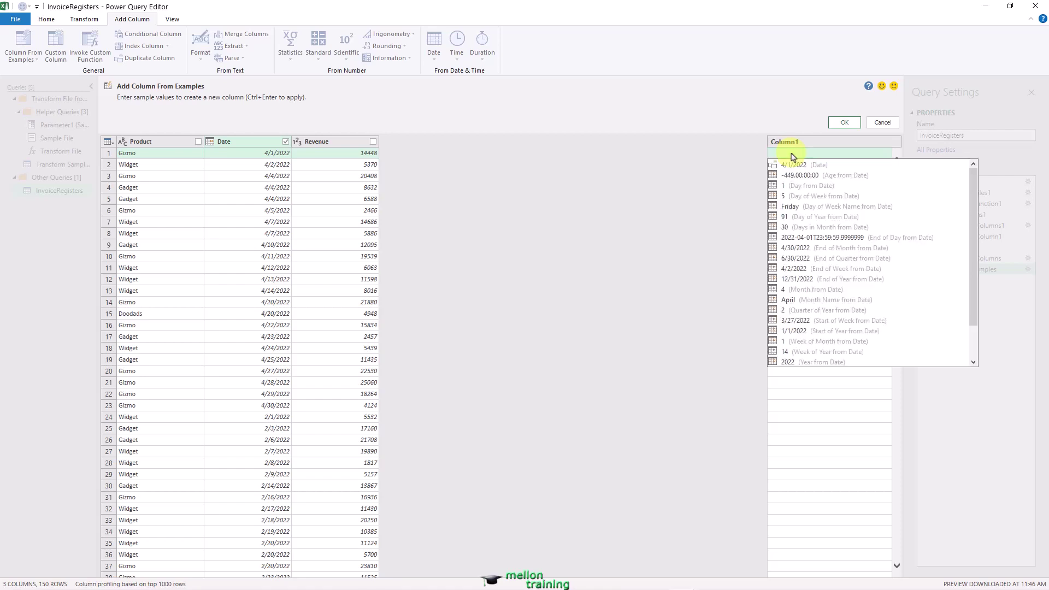
{"action": "type", "text": "4/30/"}
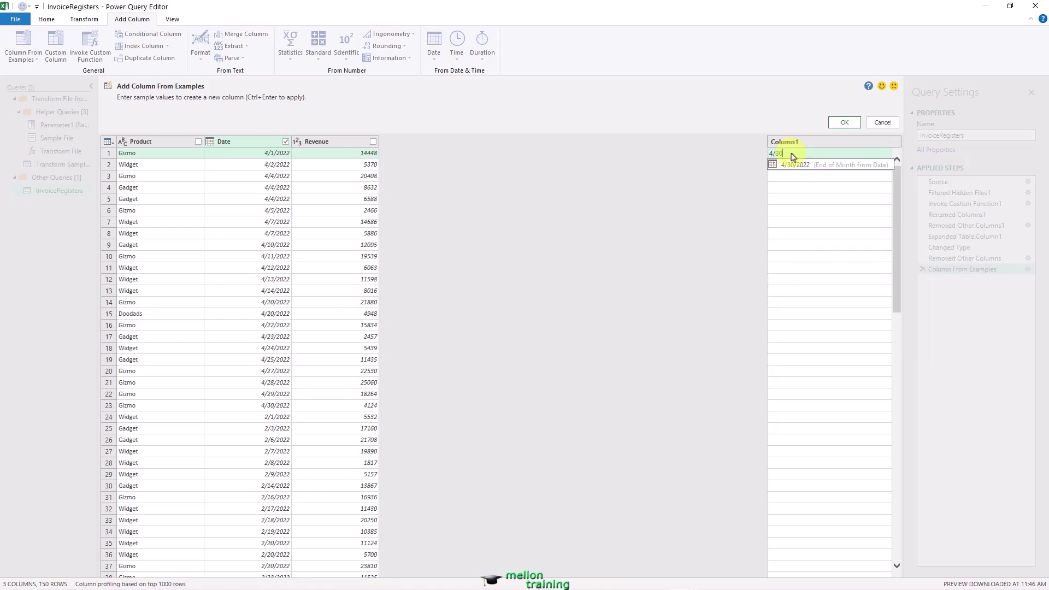
{"action": "type", "text": "2022"}
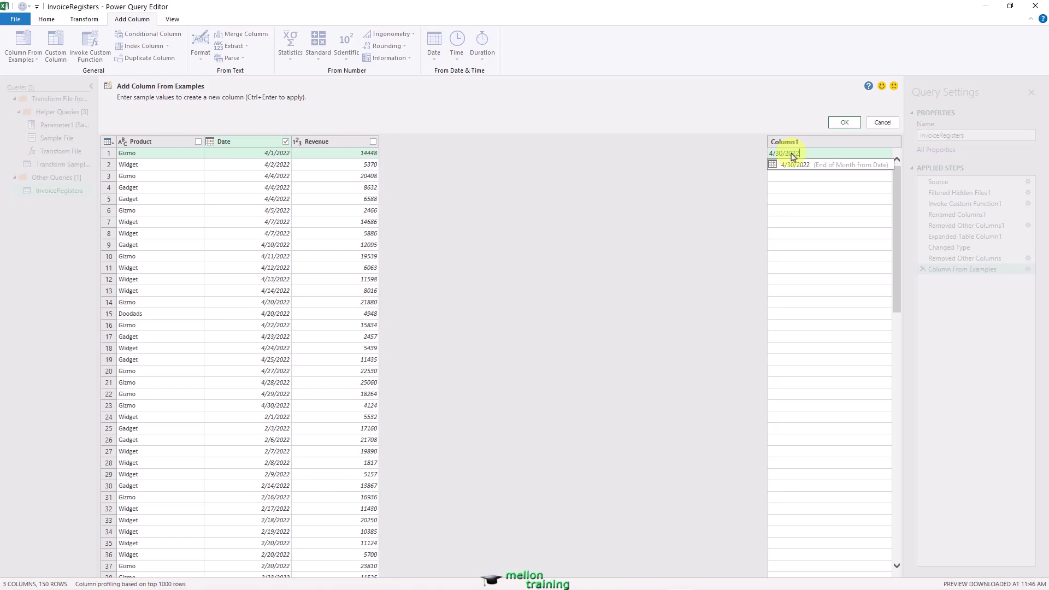
{"action": "left_click", "coordinate": [850, 165]}
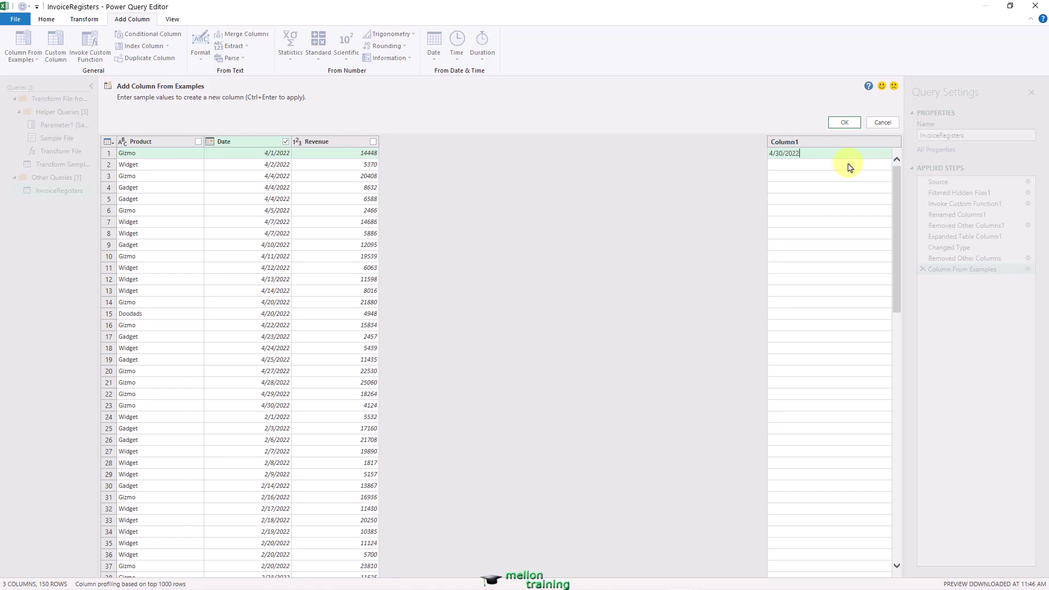
{"action": "left_click", "coordinate": [844, 123]}
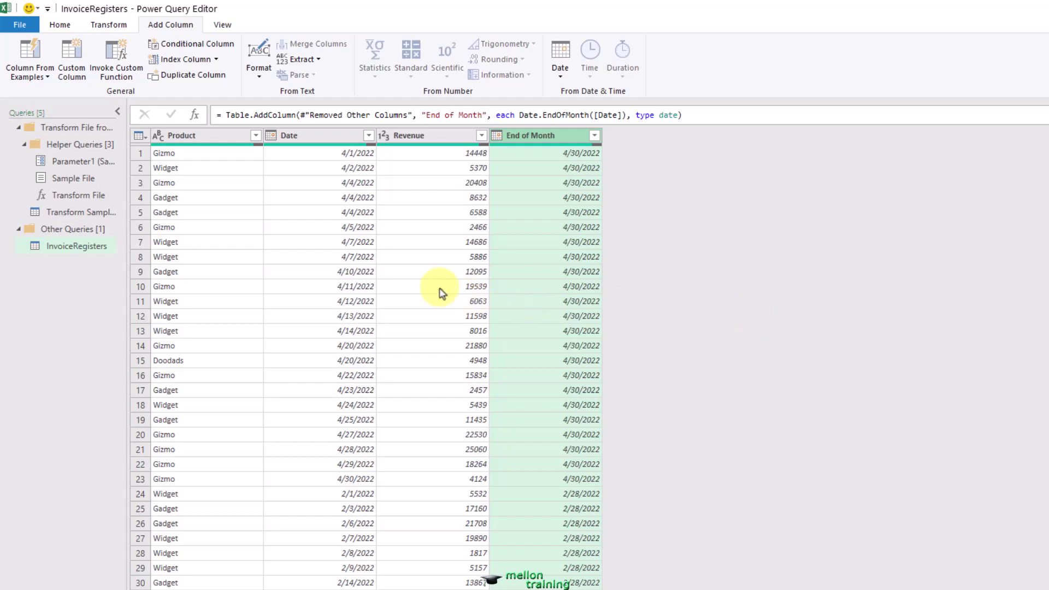
Remove the Date column
{"action": "left_click", "coordinate": [336, 140]}
{"action": "right_click", "coordinate": [338, 143]}
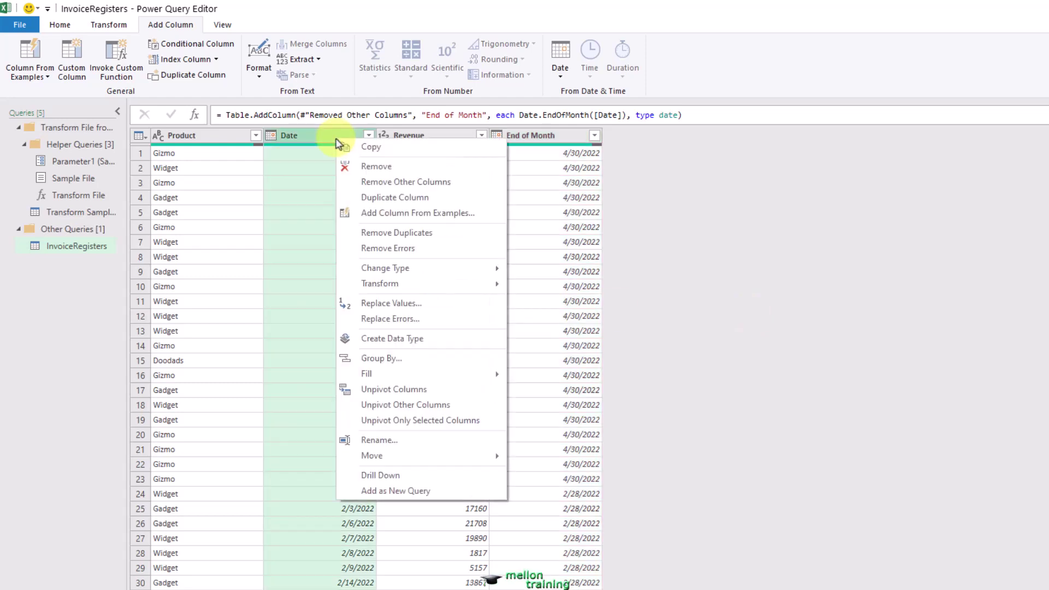
{"action": "left_click", "coordinate": [428, 169]}
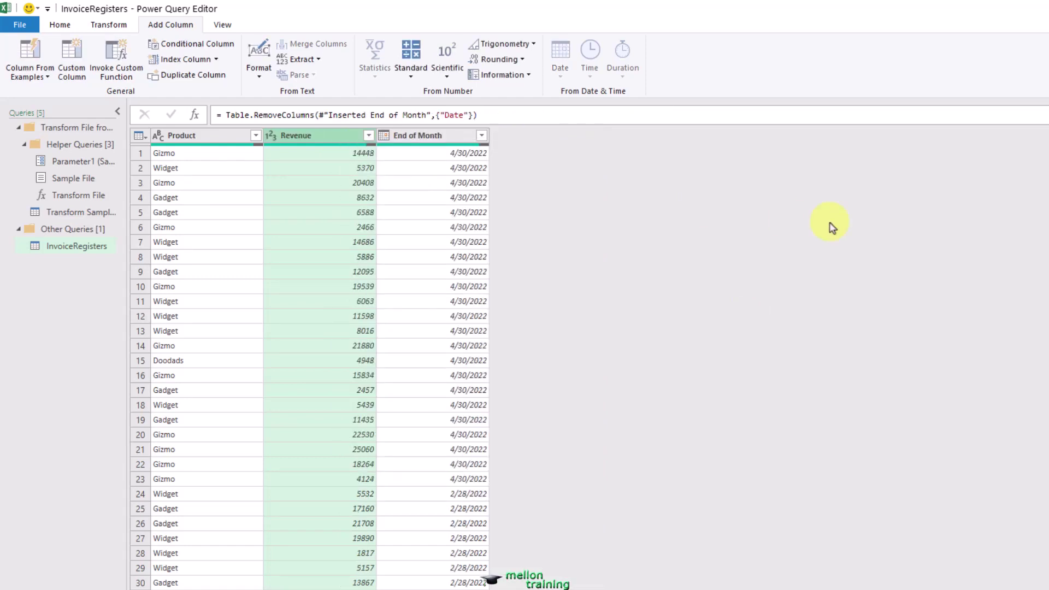
Sort the rows by End of Month in ascending order
{"action": "left_click", "coordinate": [460, 136]}
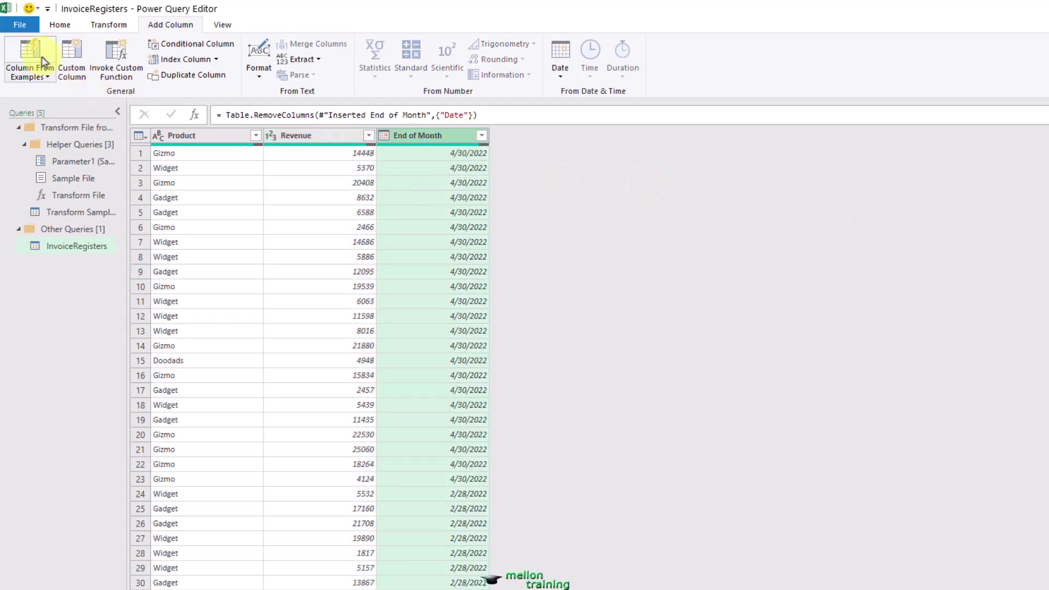
{"action": "left_click", "coordinate": [61, 27]}
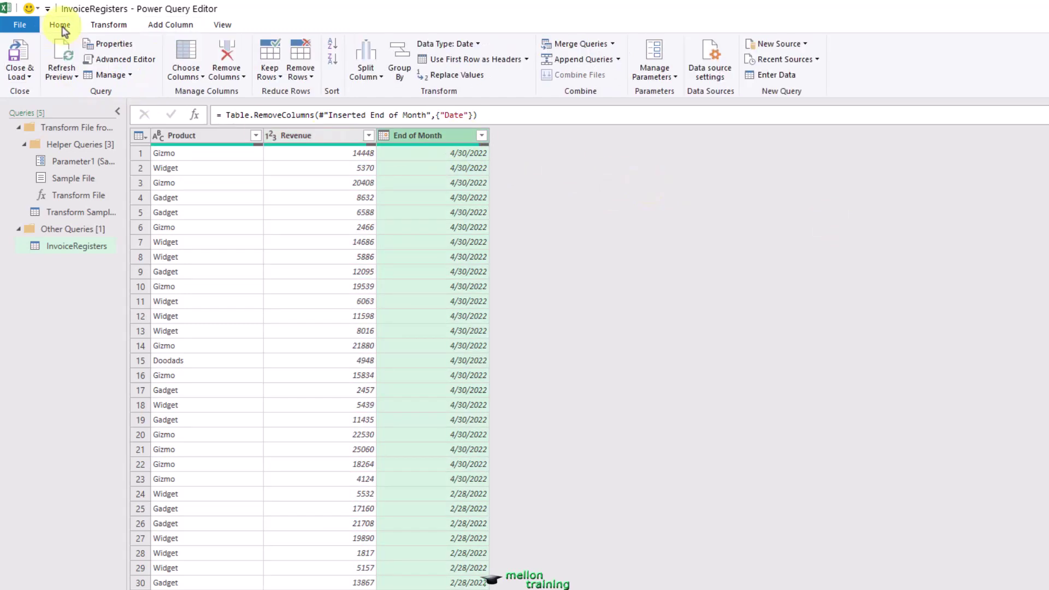
{"action": "left_click", "coordinate": [337, 49]}
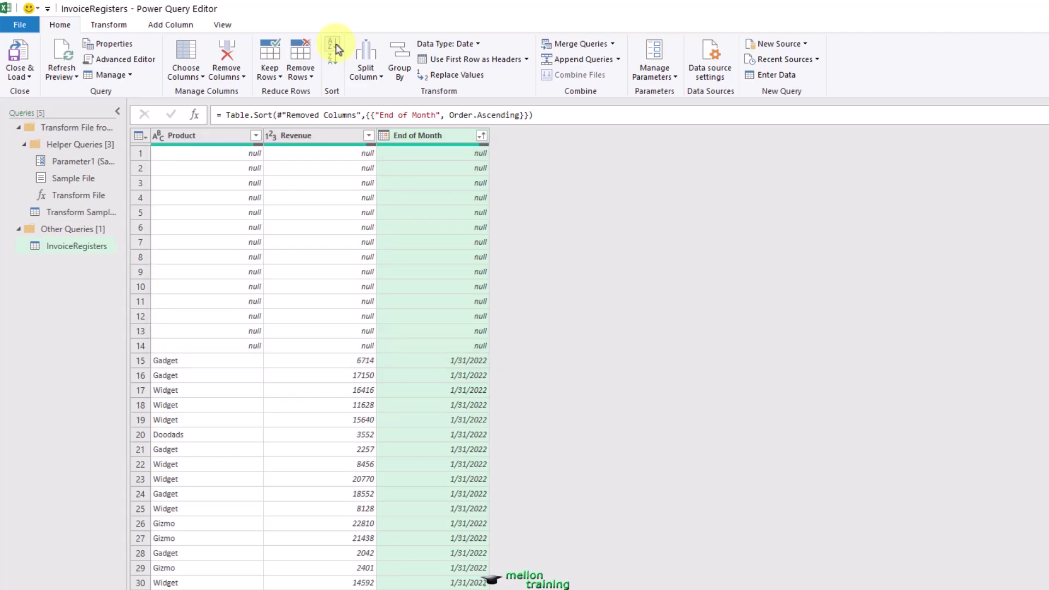
Uncheck (null) in the End of Month filter so January 2022 rows lead
{"action": "left_click", "coordinate": [481, 135]}
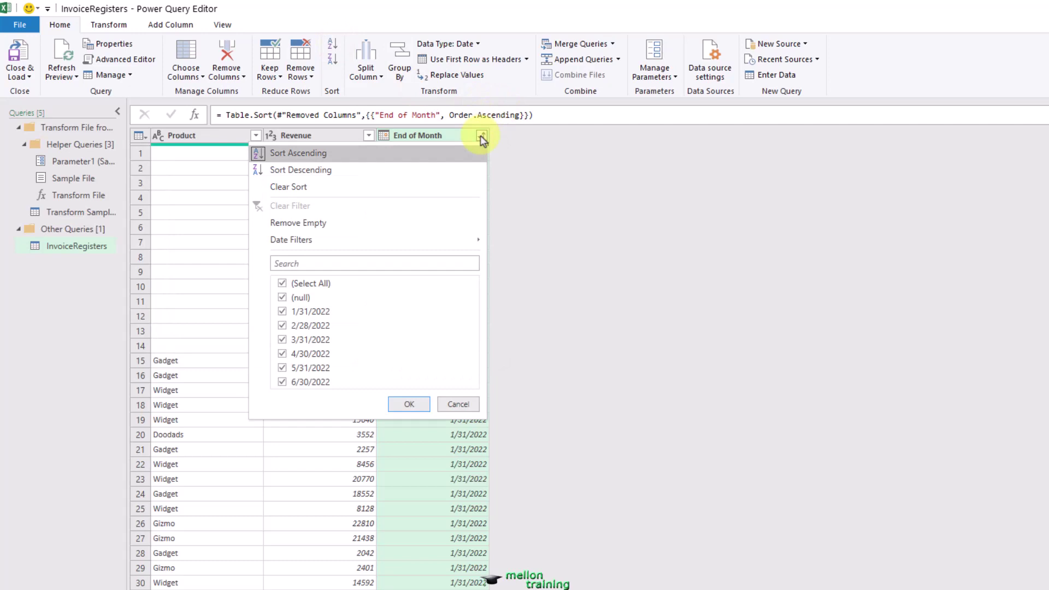
{"action": "left_click", "coordinate": [282, 299]}
{"action": "left_click", "coordinate": [409, 405]}
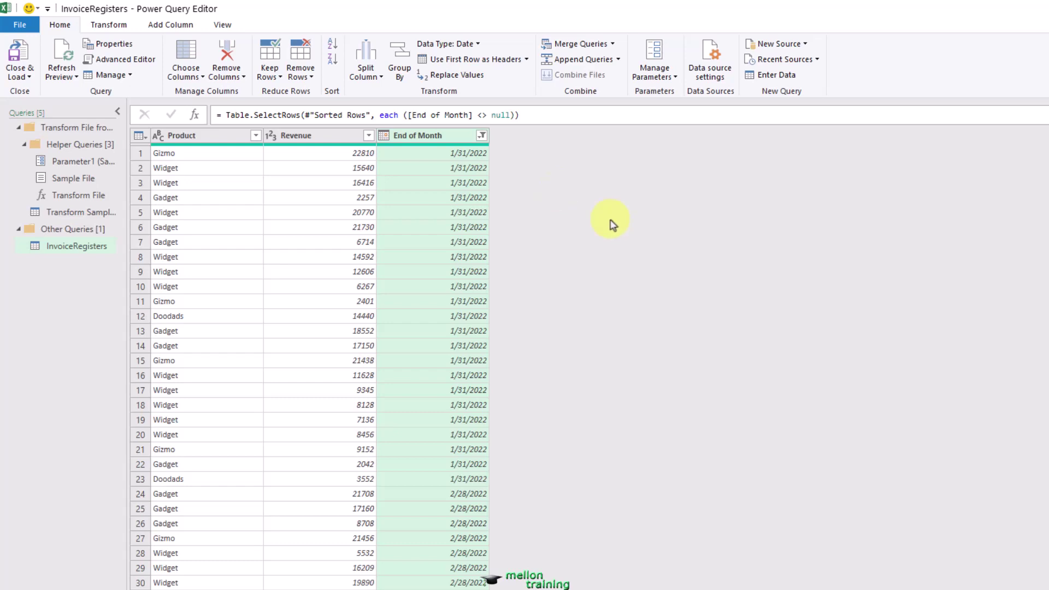
Pivot End of Month into columns using Revenue as values, aggregated by Sum
{"action": "left_click", "coordinate": [108, 24]}
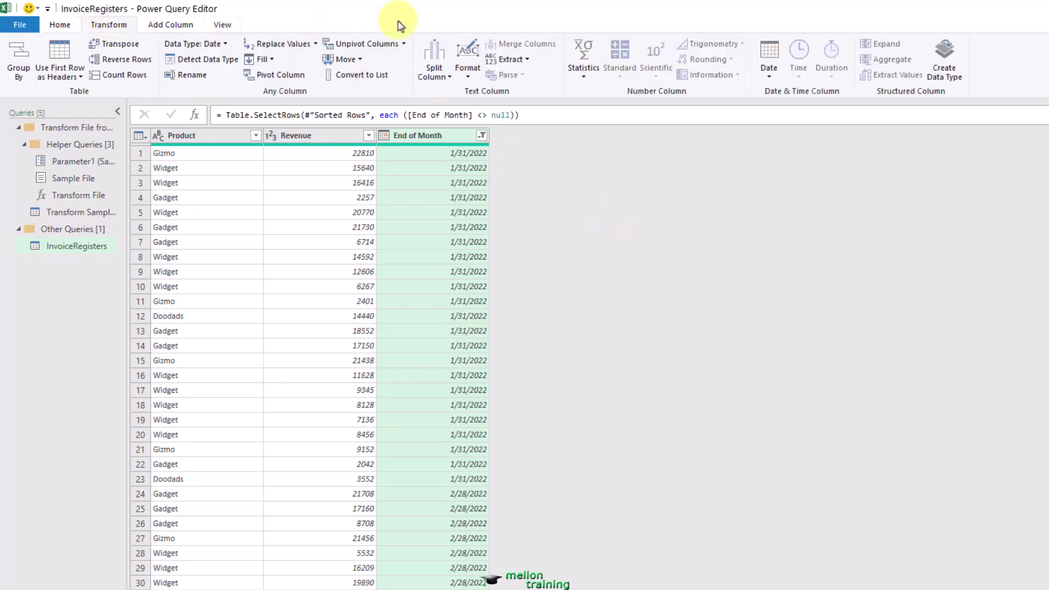
{"action": "left_click", "coordinate": [298, 77]}
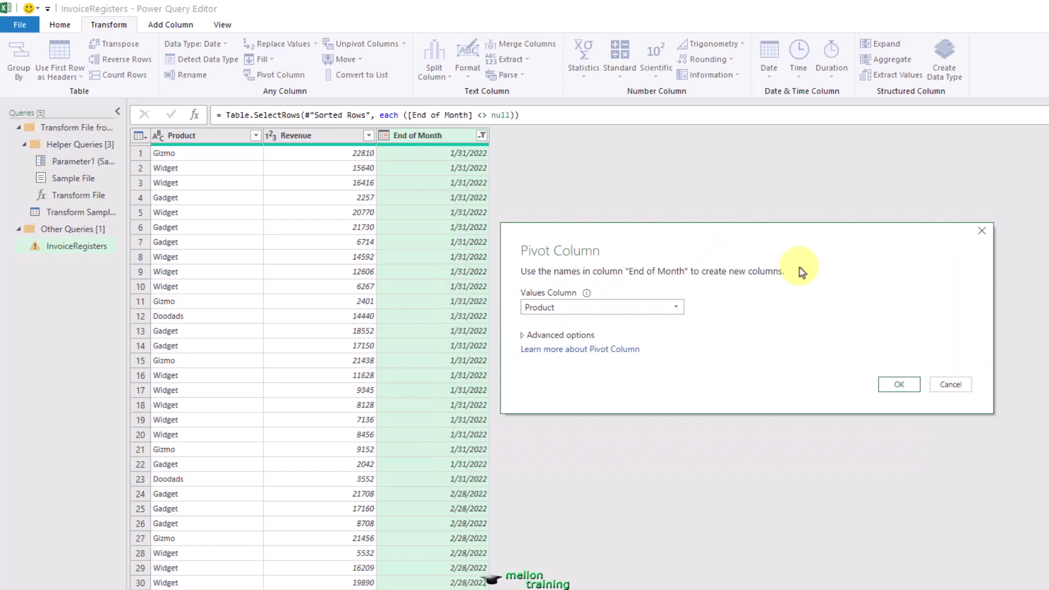
{"action": "left_click", "coordinate": [676, 307]}
{"action": "left_click", "coordinate": [581, 339]}
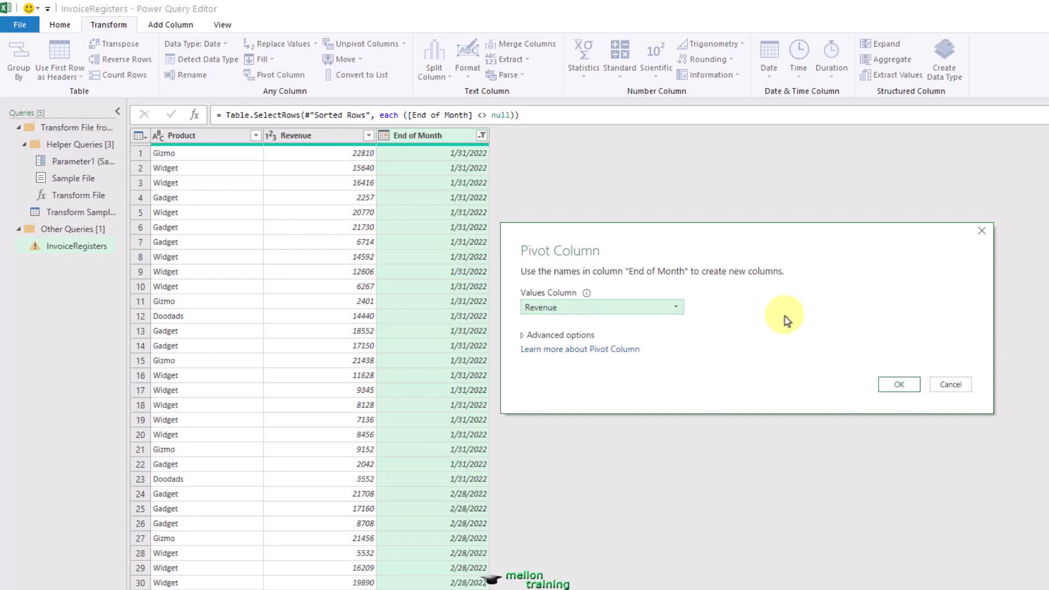
{"action": "left_click", "coordinate": [546, 335]}
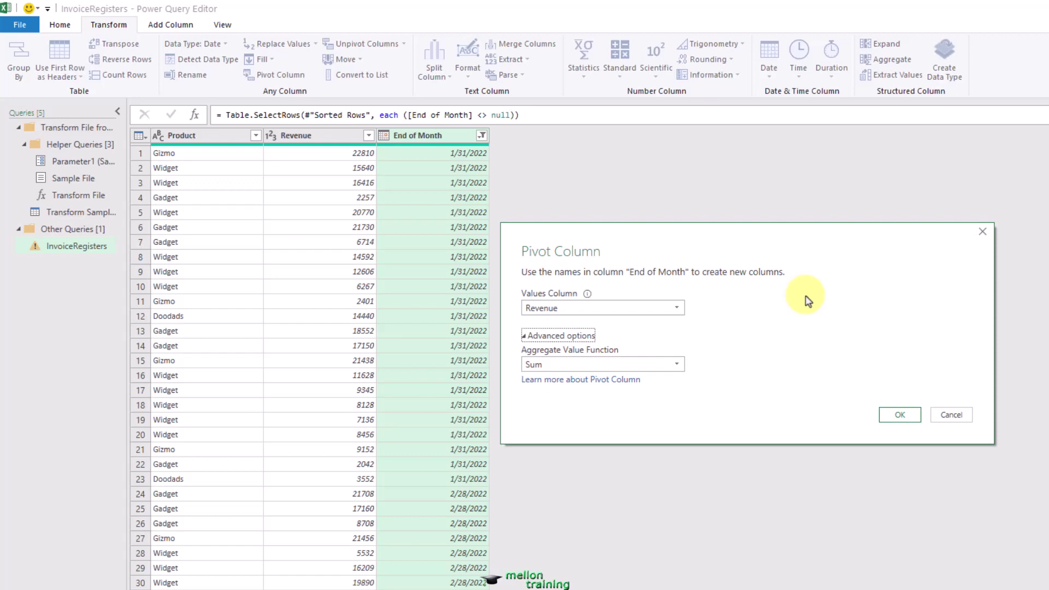
{"action": "left_click", "coordinate": [899, 415]}
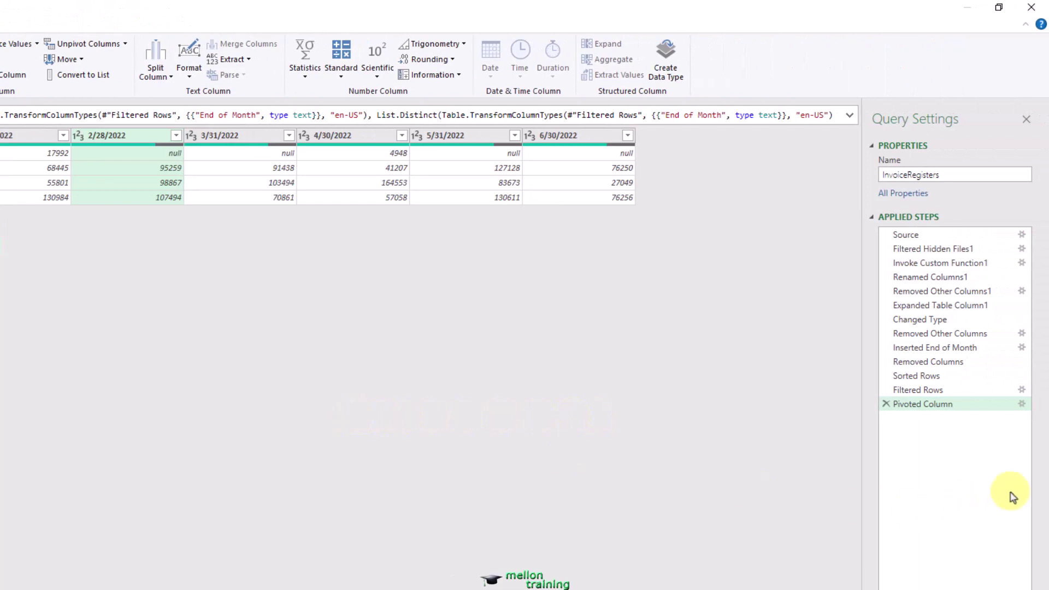
Review the Filtered Rows preview and the pivot step's settings, leaving the pivot unchanged
{"action": "left_click", "coordinate": [927, 390]}
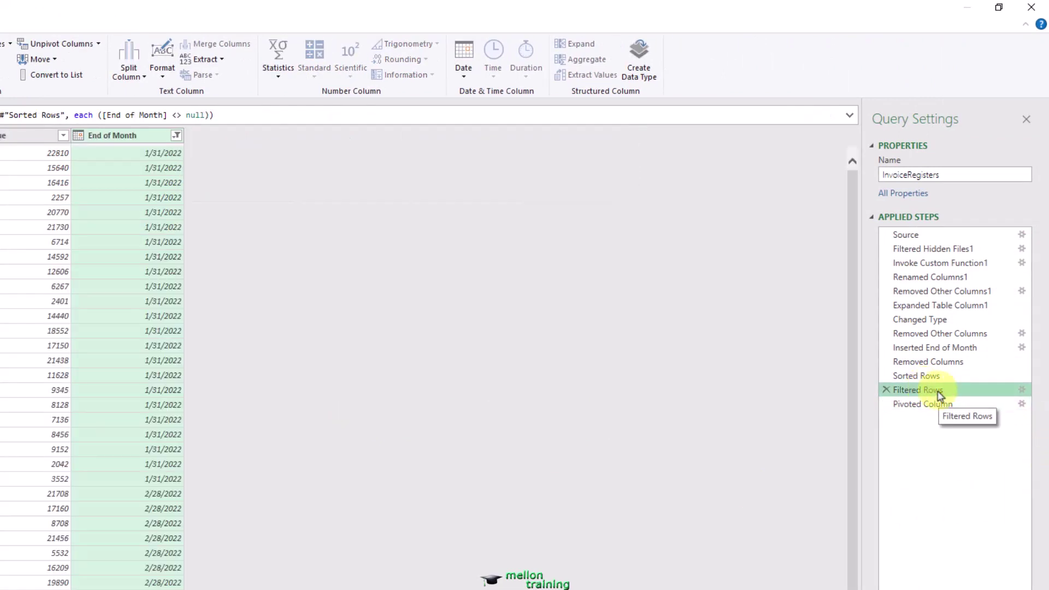
{"action": "left_click", "coordinate": [937, 403]}
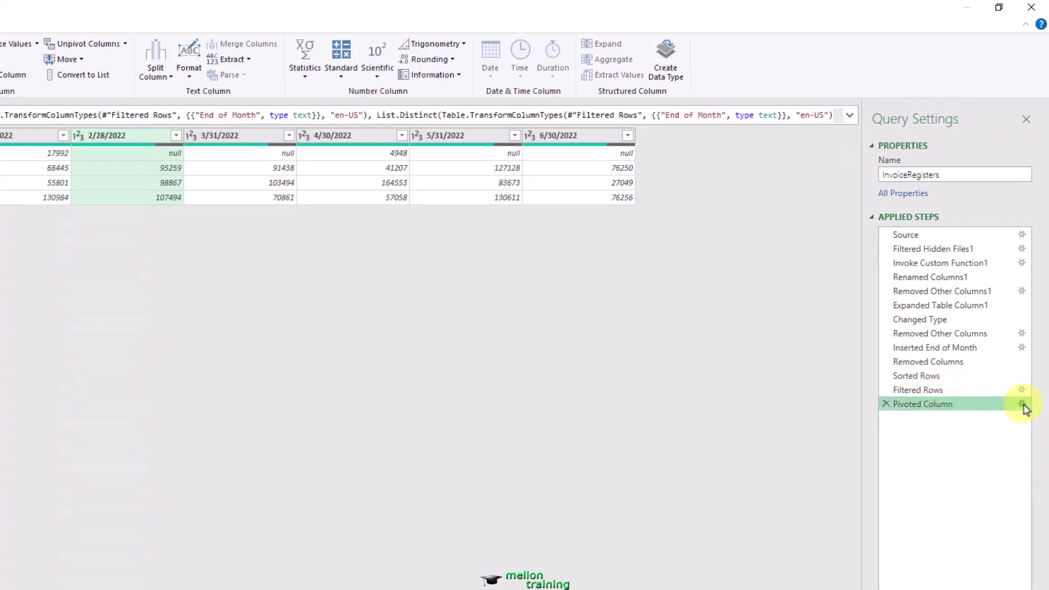
{"action": "left_click", "coordinate": [1022, 405]}
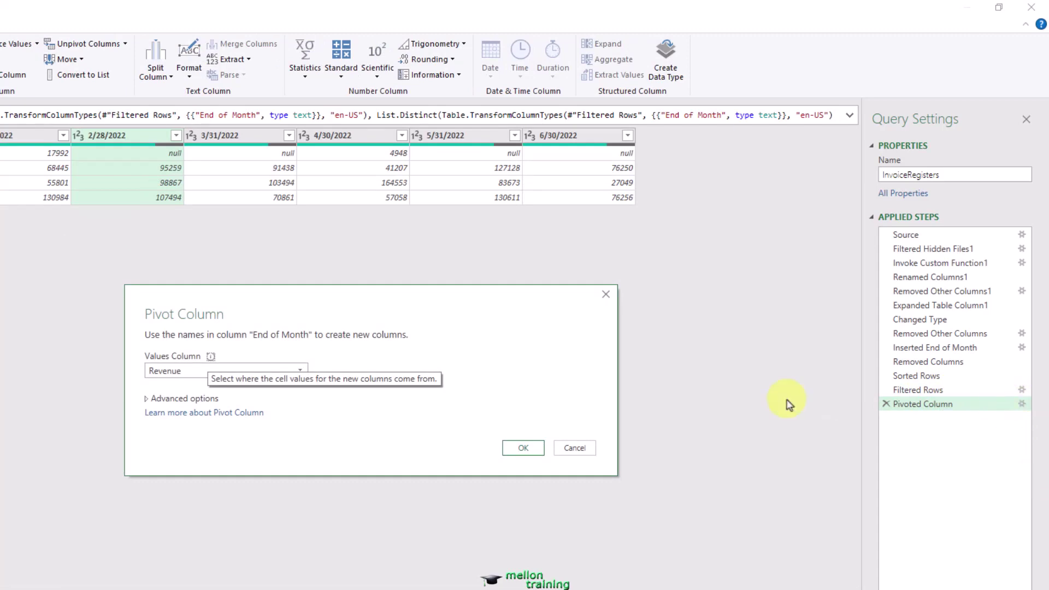
{"action": "left_click", "coordinate": [575, 448]}
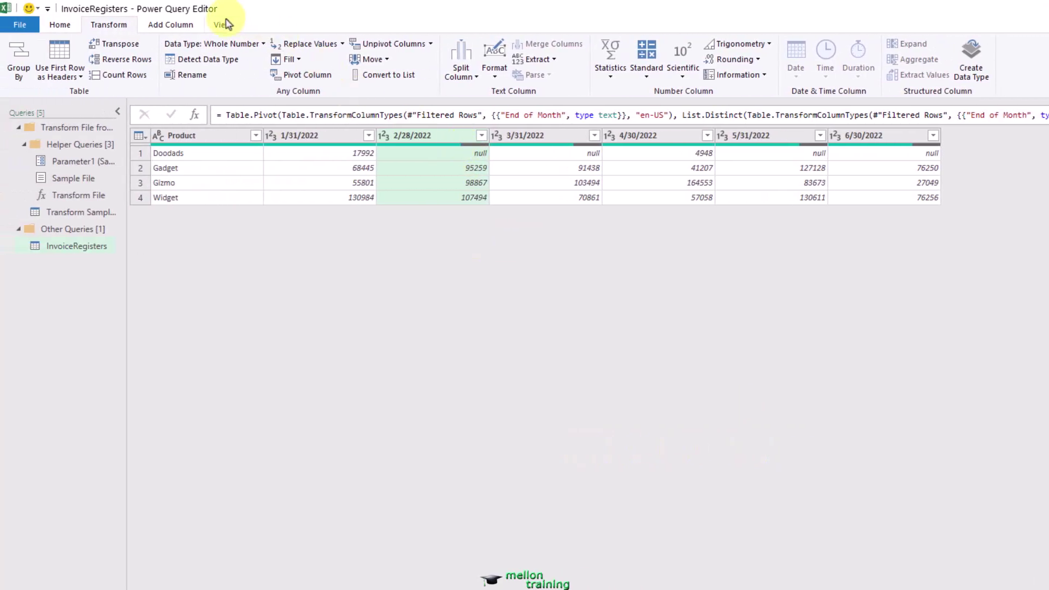
{"action": "left_click", "coordinate": [221, 25]}
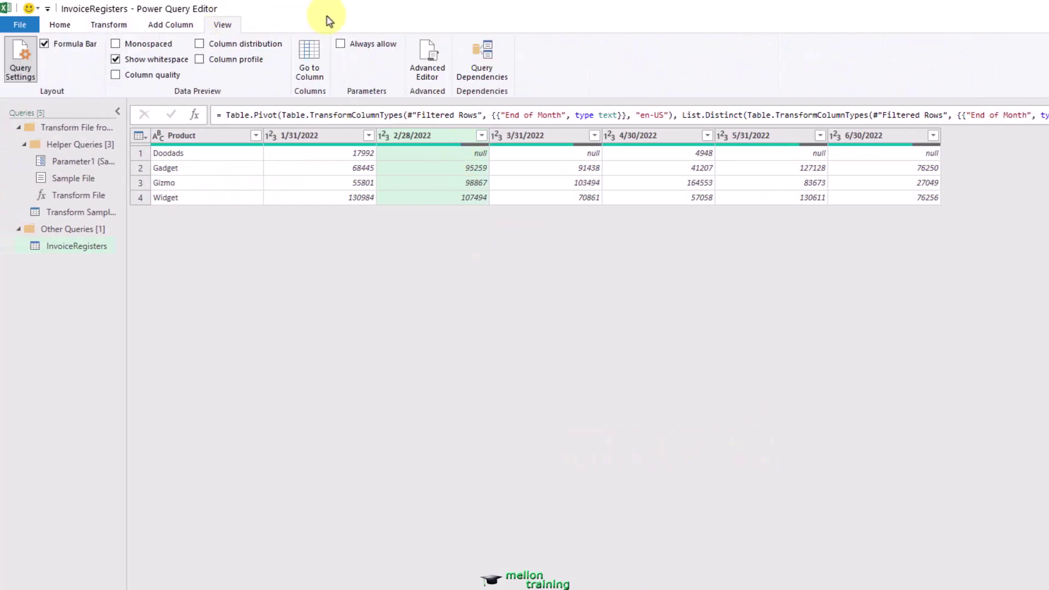
{"action": "left_click", "coordinate": [428, 55]}
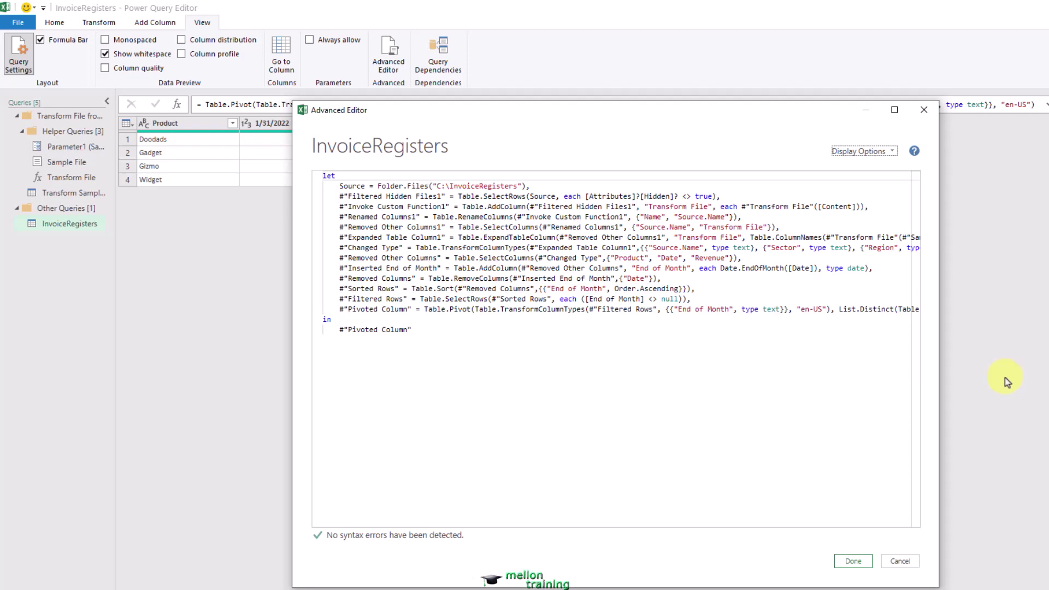
{"action": "left_click", "coordinate": [853, 561]}
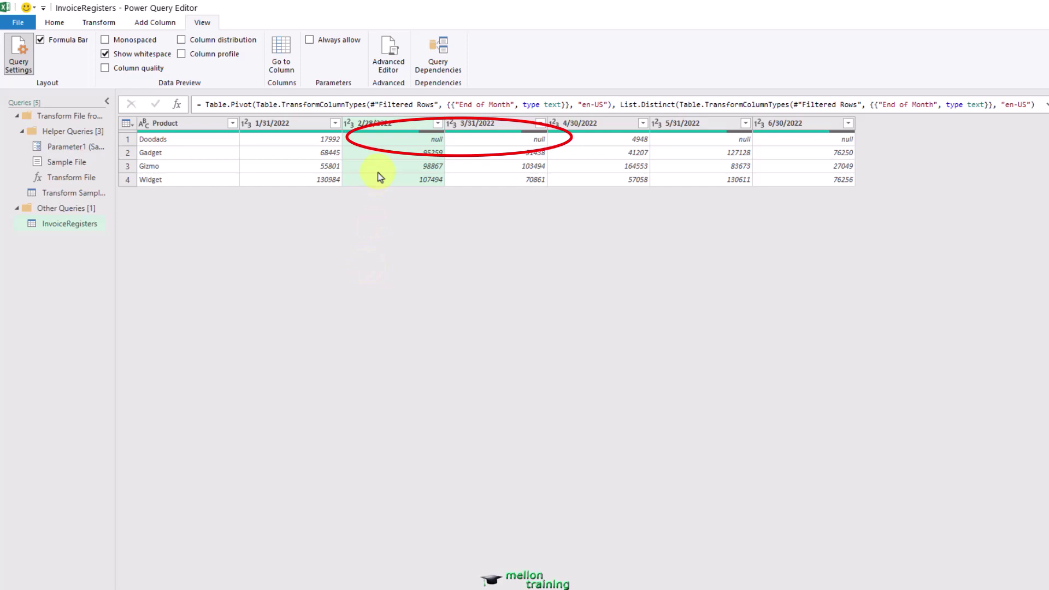
{"action": "left_click", "coordinate": [401, 141]}
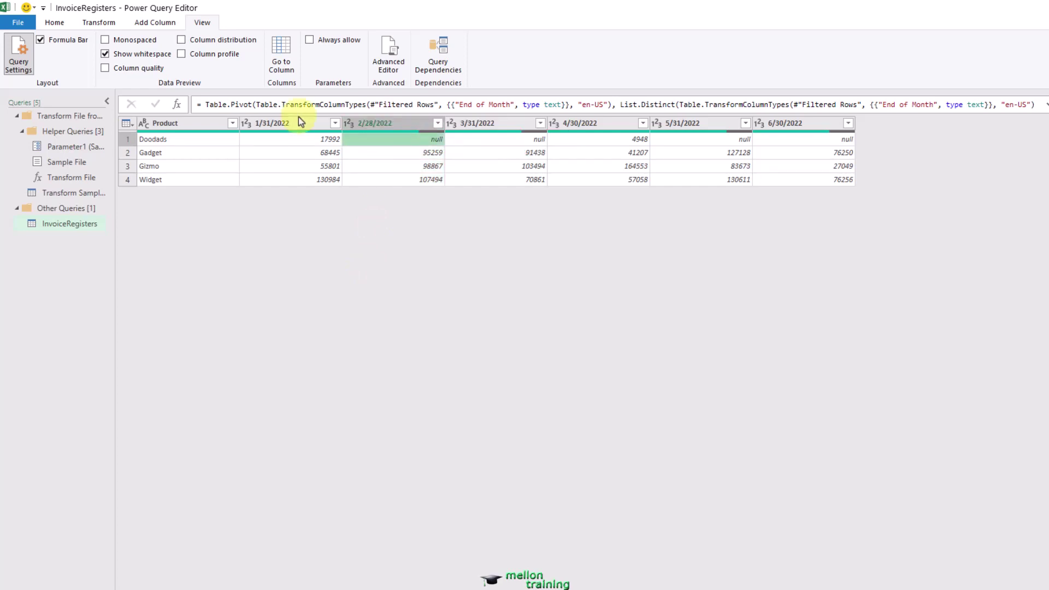
Replace the null under 2/28/2022 with 0, then close and load the query to Excel
{"action": "left_click", "coordinate": [108, 24]}
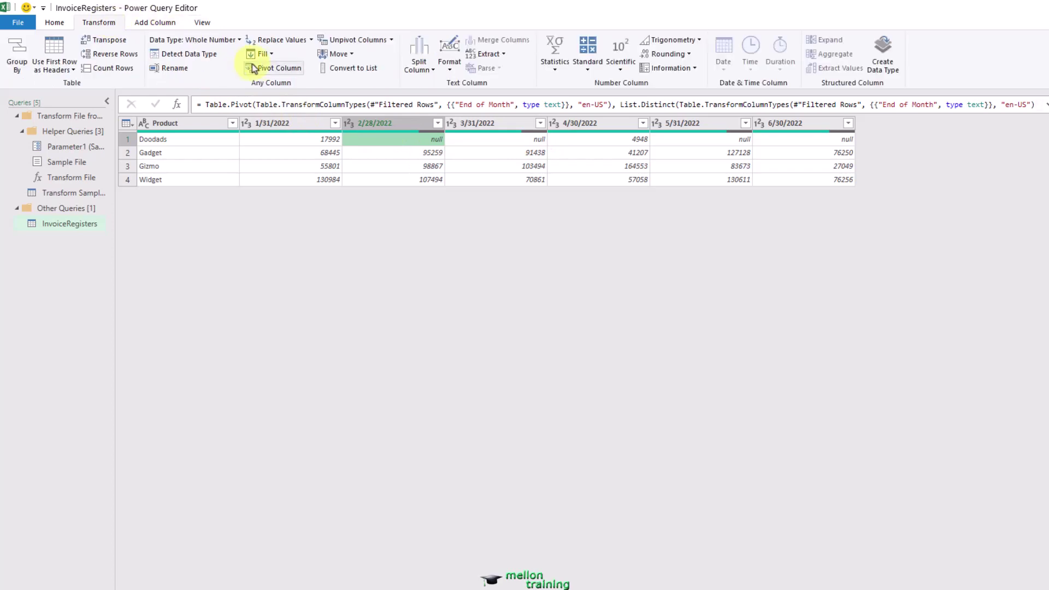
{"action": "left_click", "coordinate": [311, 40]}
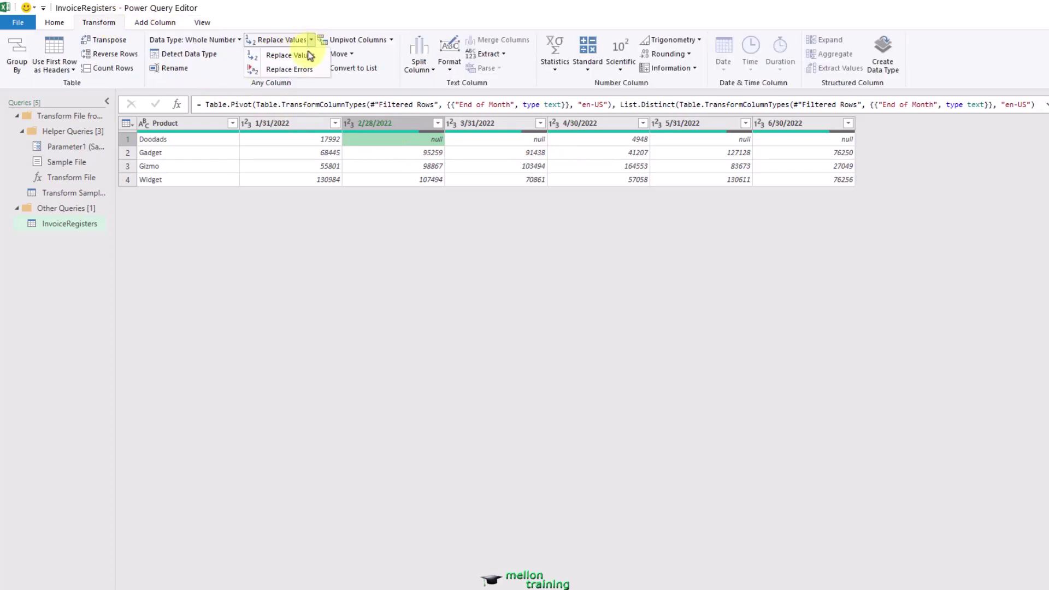
{"action": "left_click", "coordinate": [306, 55]}
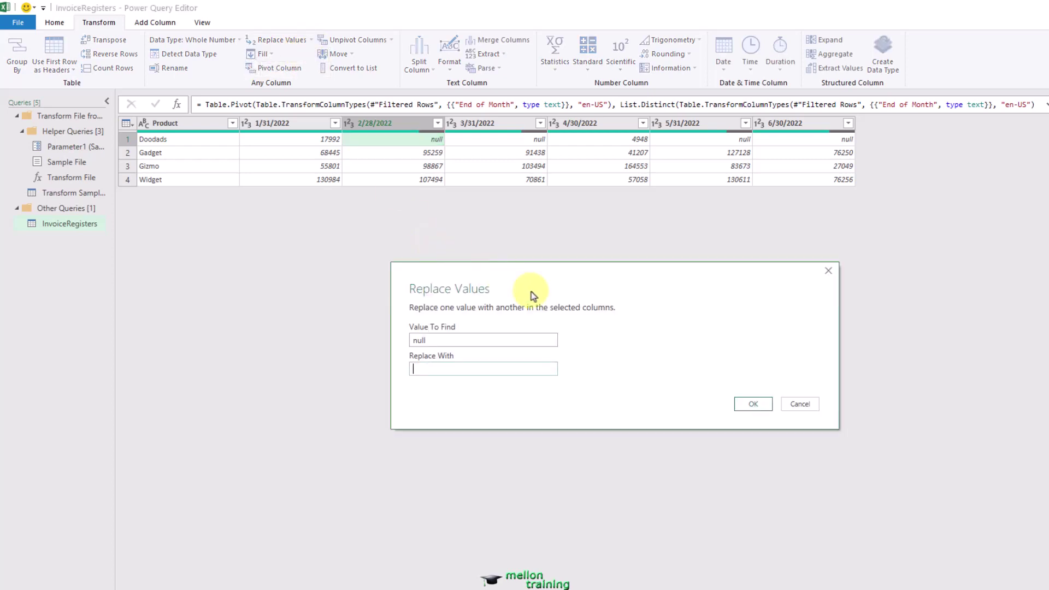
{"action": "type", "text": "0"}
{"action": "left_click", "coordinate": [749, 404]}
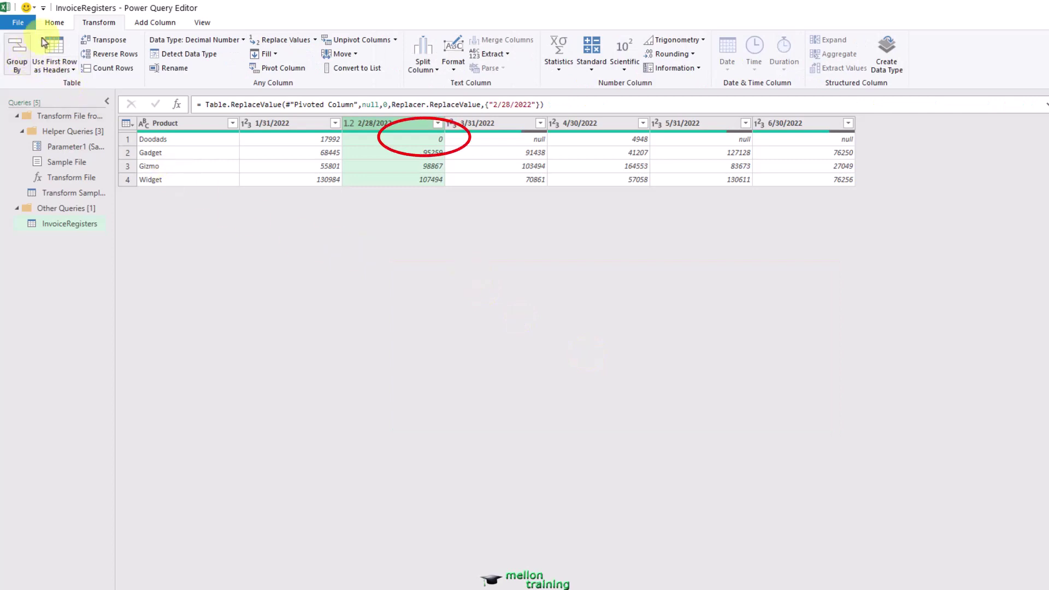
{"action": "left_click", "coordinate": [54, 22]}
{"action": "left_click", "coordinate": [14, 51]}
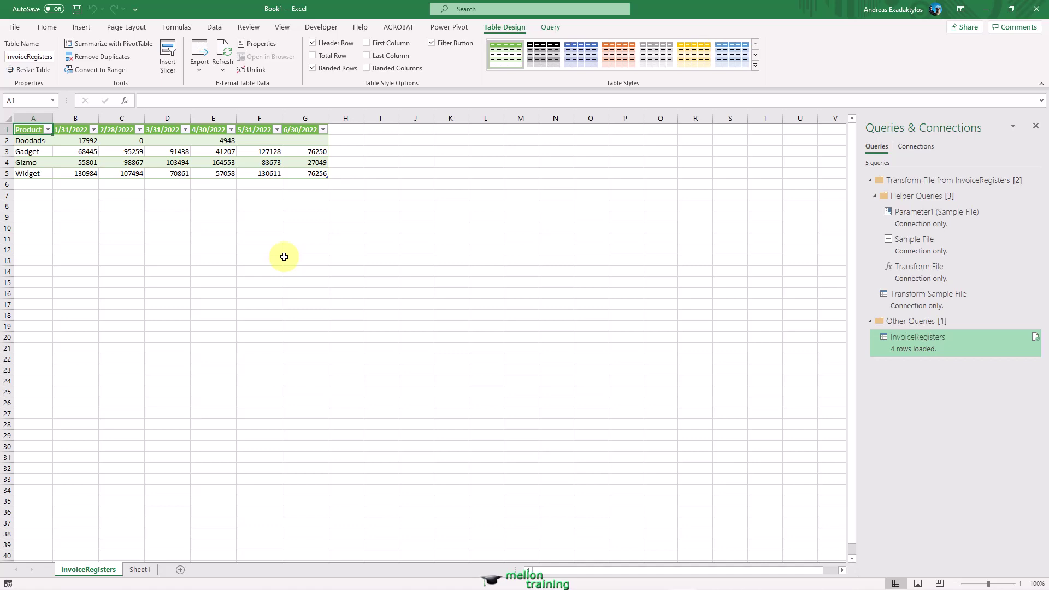
Check the InvoiceRegisters query's options in the Queries & Connections pane, then dismiss them
{"action": "right_click", "coordinate": [959, 349]}
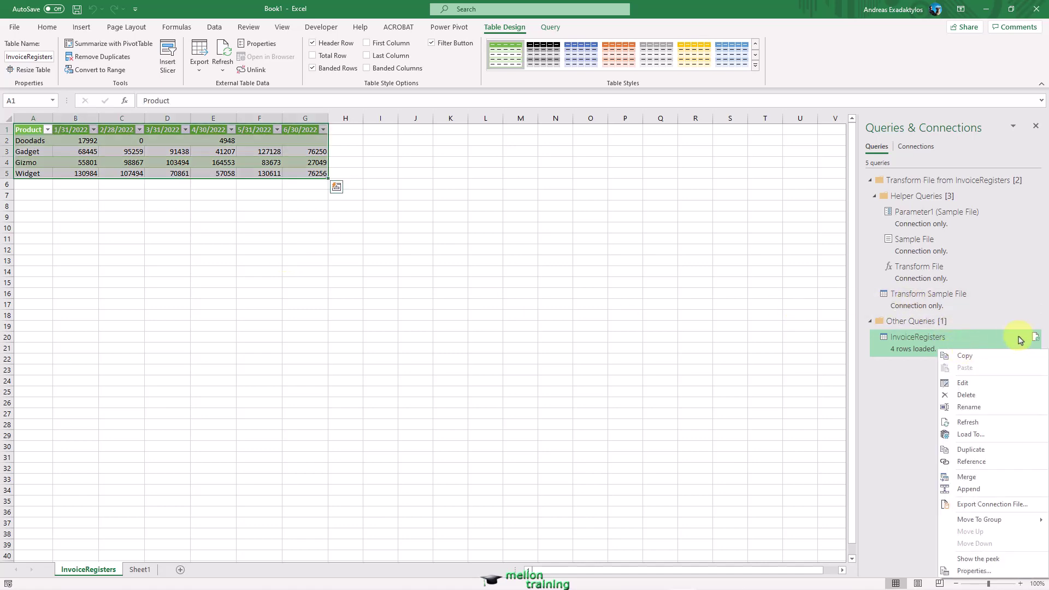
{"action": "left_click", "coordinate": [1020, 339]}
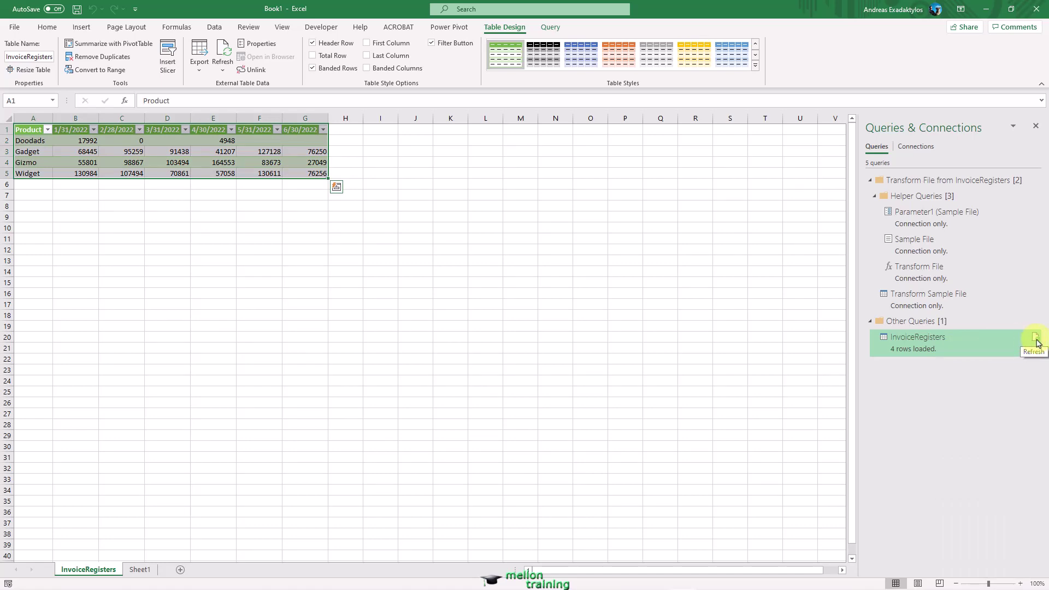
Enable 'Refresh data when opening the file' in the InvoiceRegisters query properties
{"action": "right_click", "coordinate": [985, 341]}
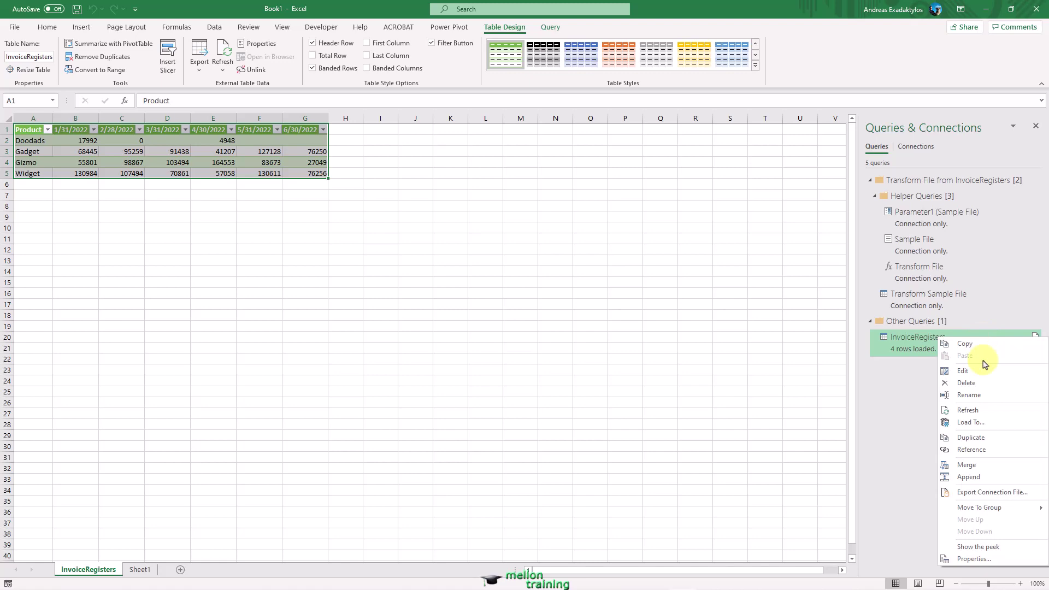
{"action": "left_click", "coordinate": [973, 559]}
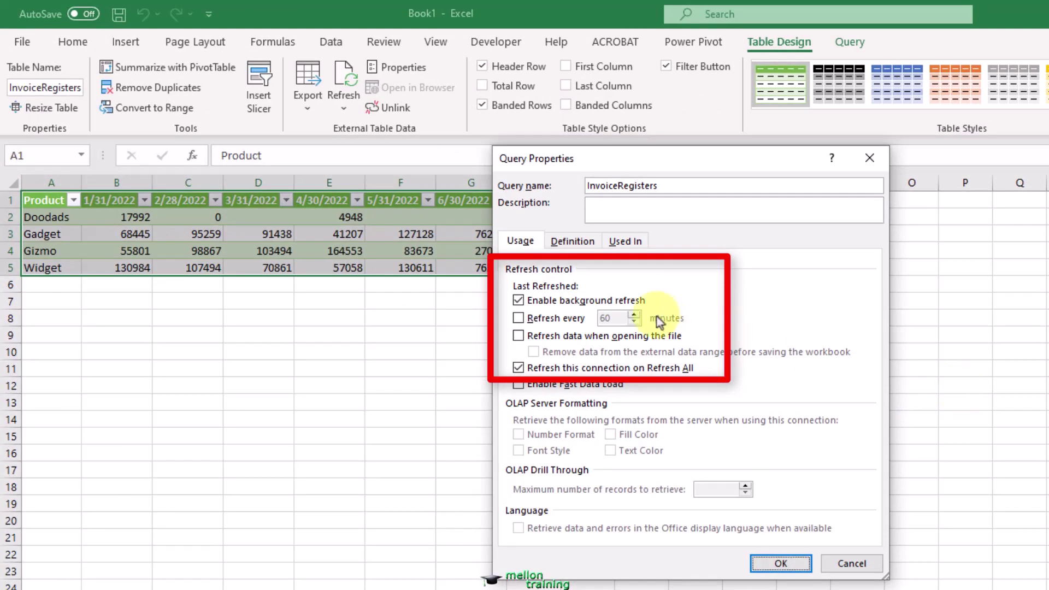
{"action": "left_click", "coordinate": [518, 336]}
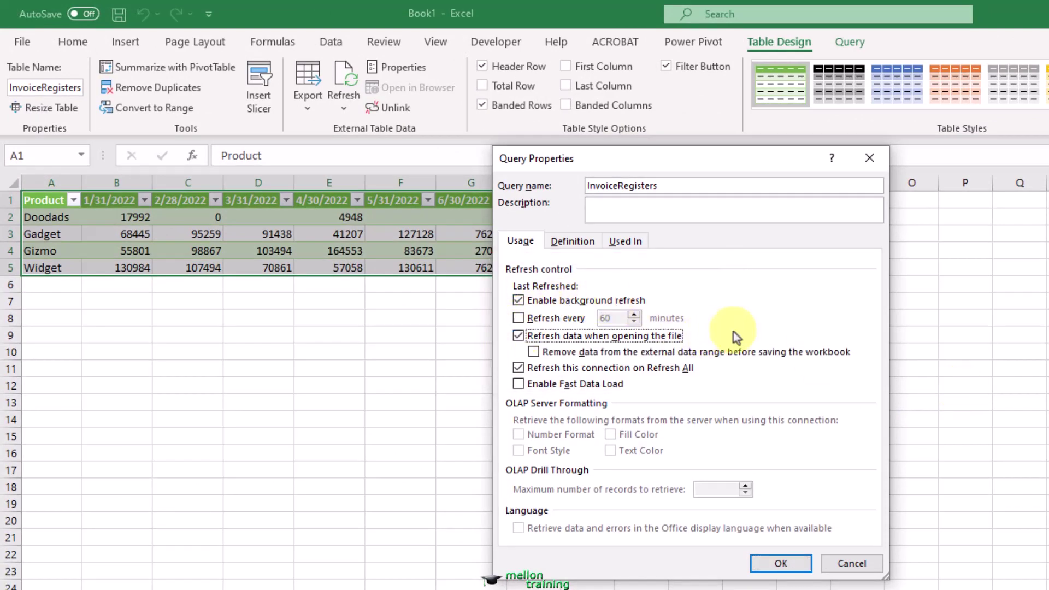
{"action": "left_click", "coordinate": [781, 563]}
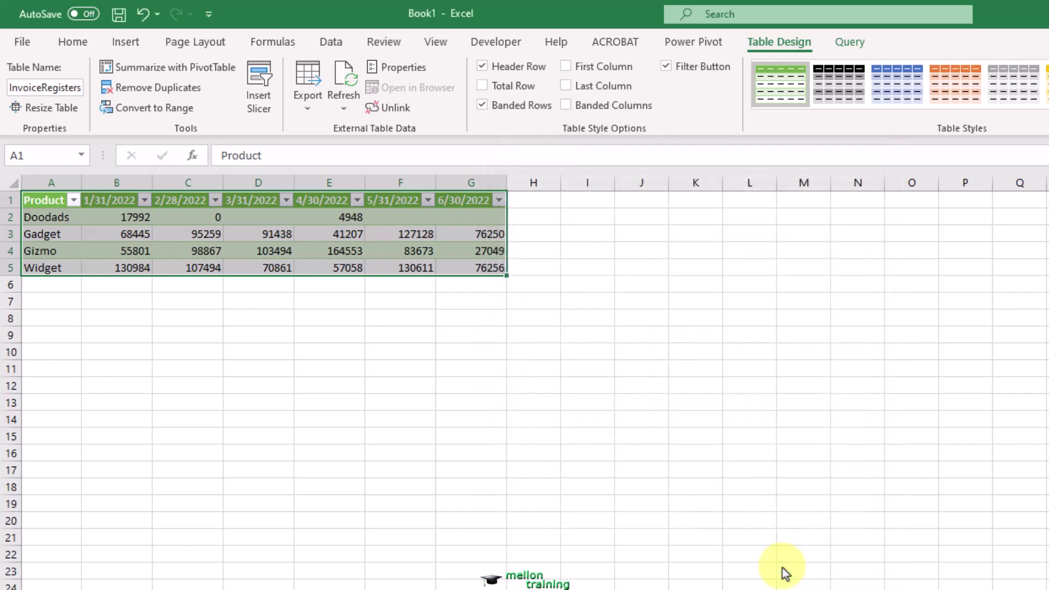
Save the workbook as InvoiceRegisters_Final in NEW VOICE OVER, replacing the existing file
{"action": "left_click", "coordinate": [50, 296]}
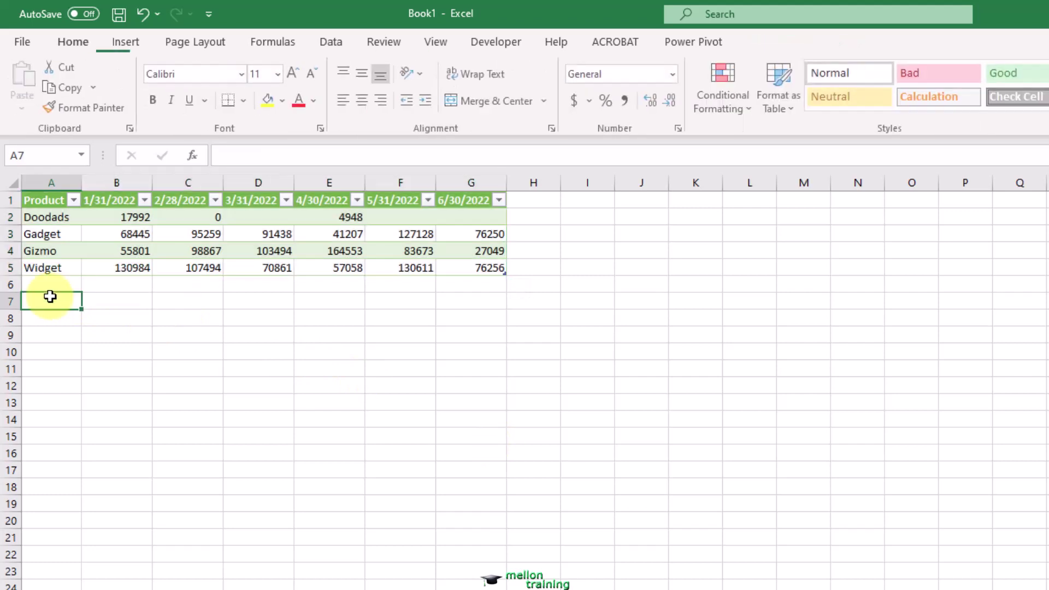
{"action": "left_click", "coordinate": [29, 42]}
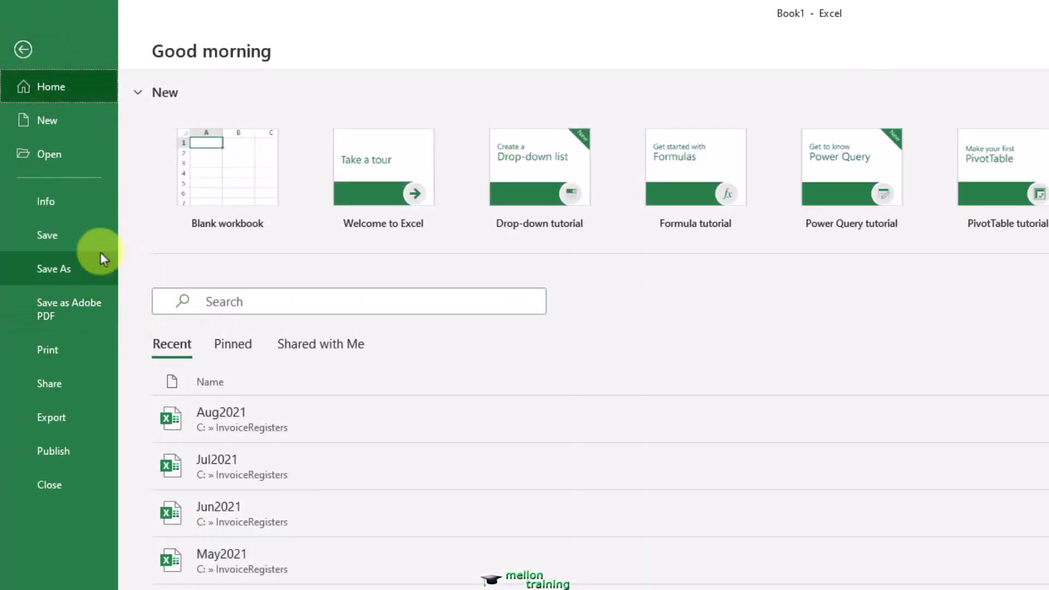
{"action": "left_click", "coordinate": [85, 266]}
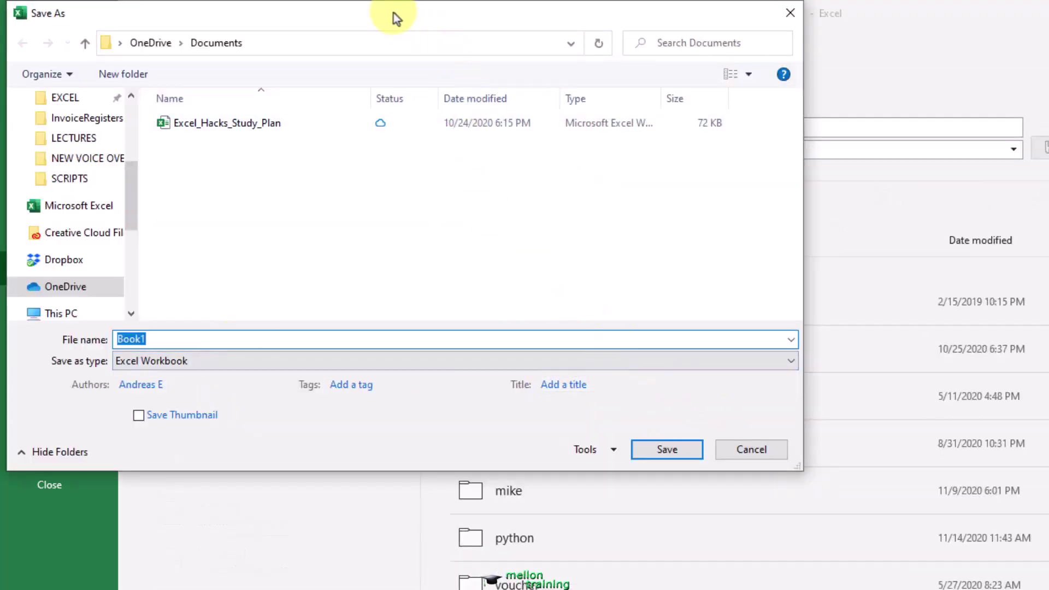
{"action": "left_click_drag", "start_coordinate": [393, 12], "coordinate": [653, 103]}
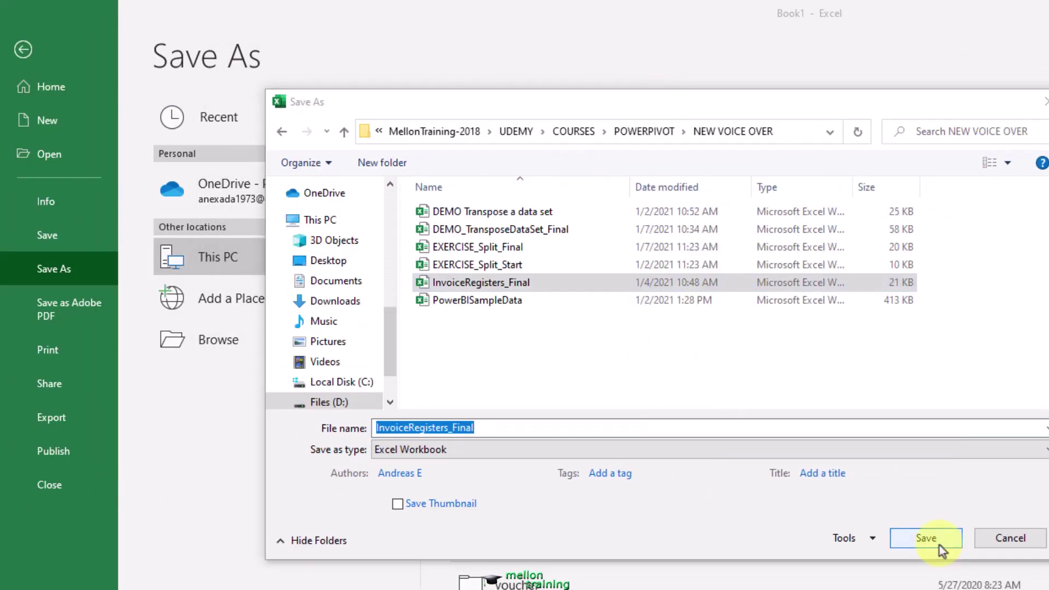
{"action": "left_click", "coordinate": [932, 540]}
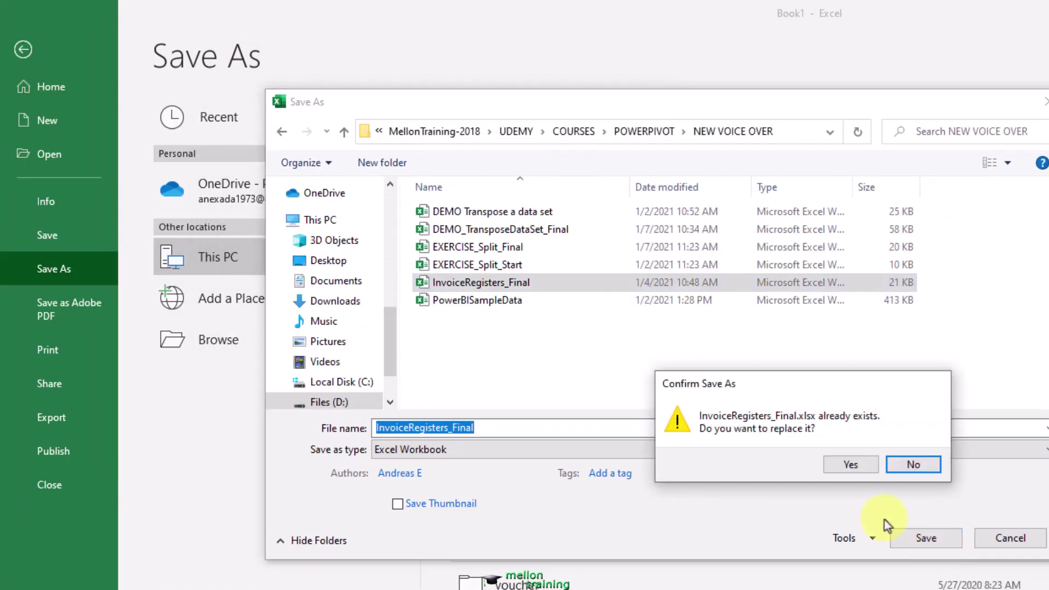
{"action": "left_click", "coordinate": [859, 462]}
{"action": "left_click", "coordinate": [332, 354]}
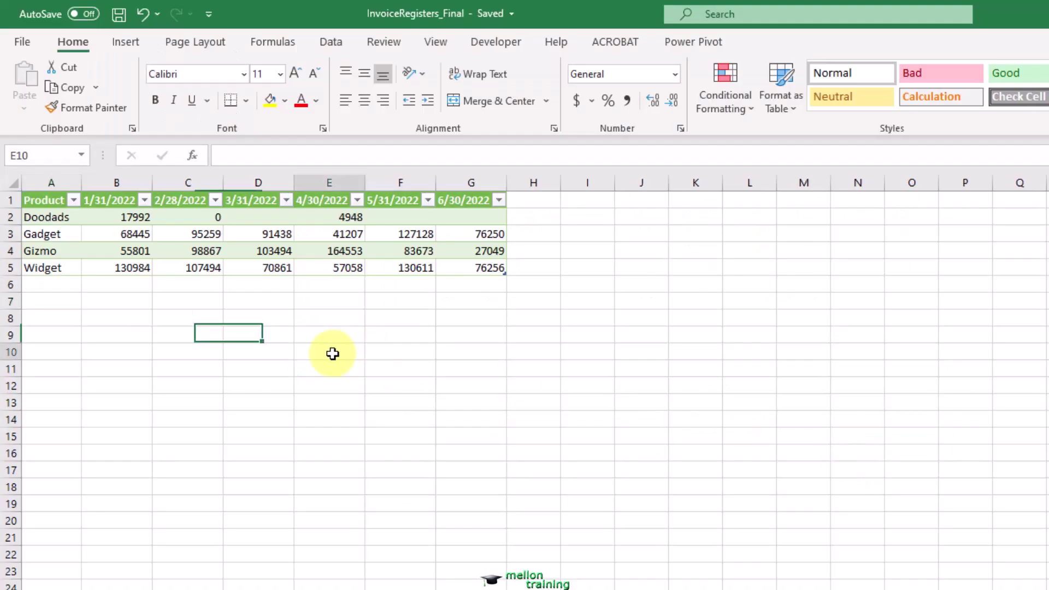